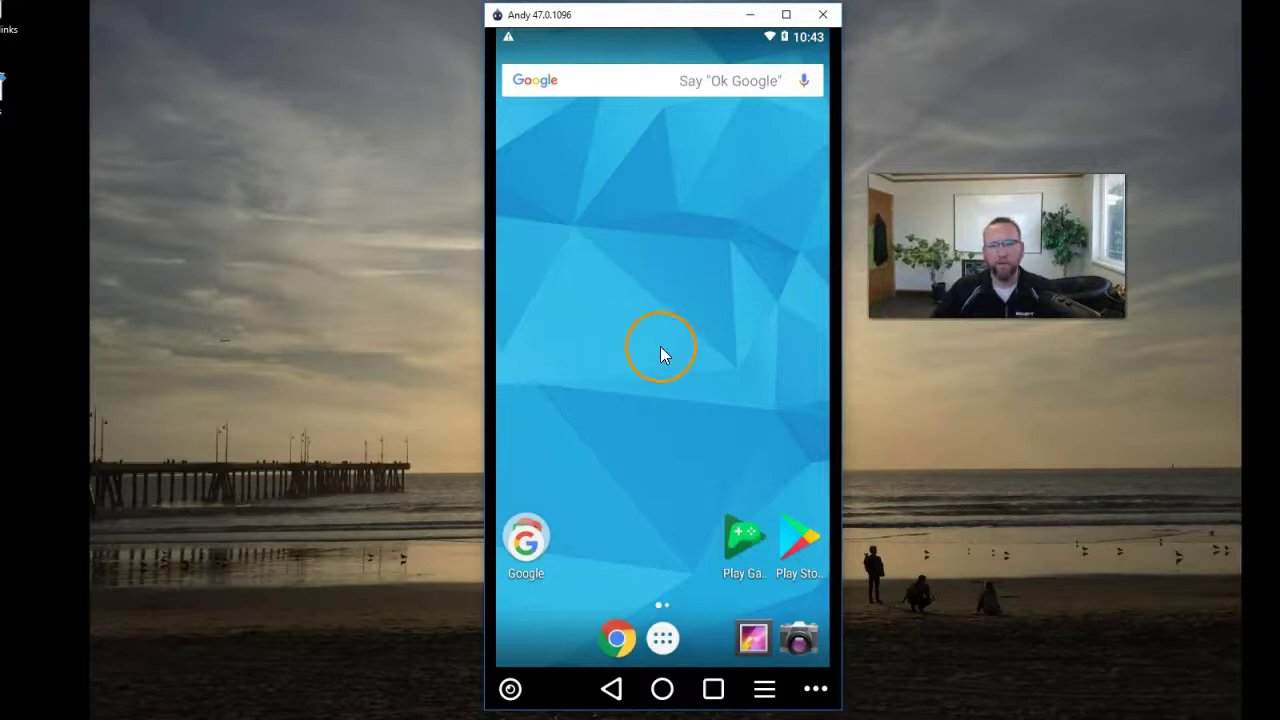
- Launch Fishbowl GO from the app drawer and log in with the account password
{"action": "left_click", "coordinate": [665, 641]}
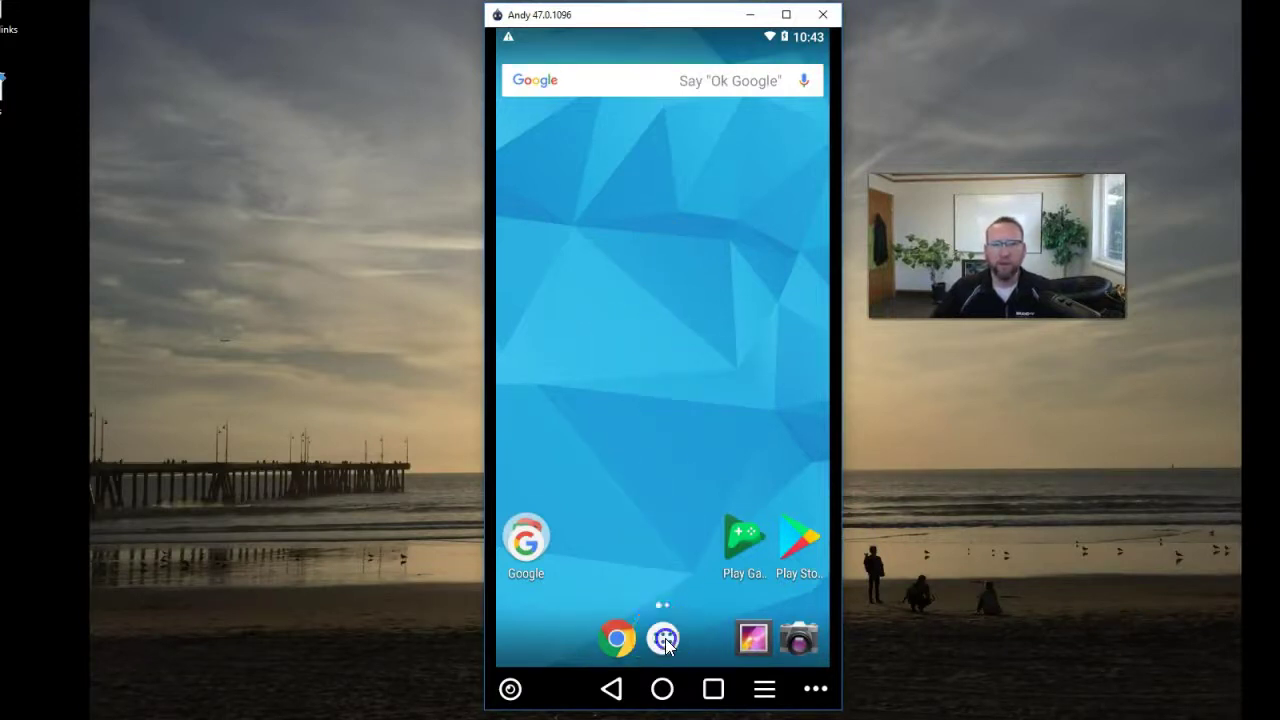
{"action": "left_click", "coordinate": [628, 138]}
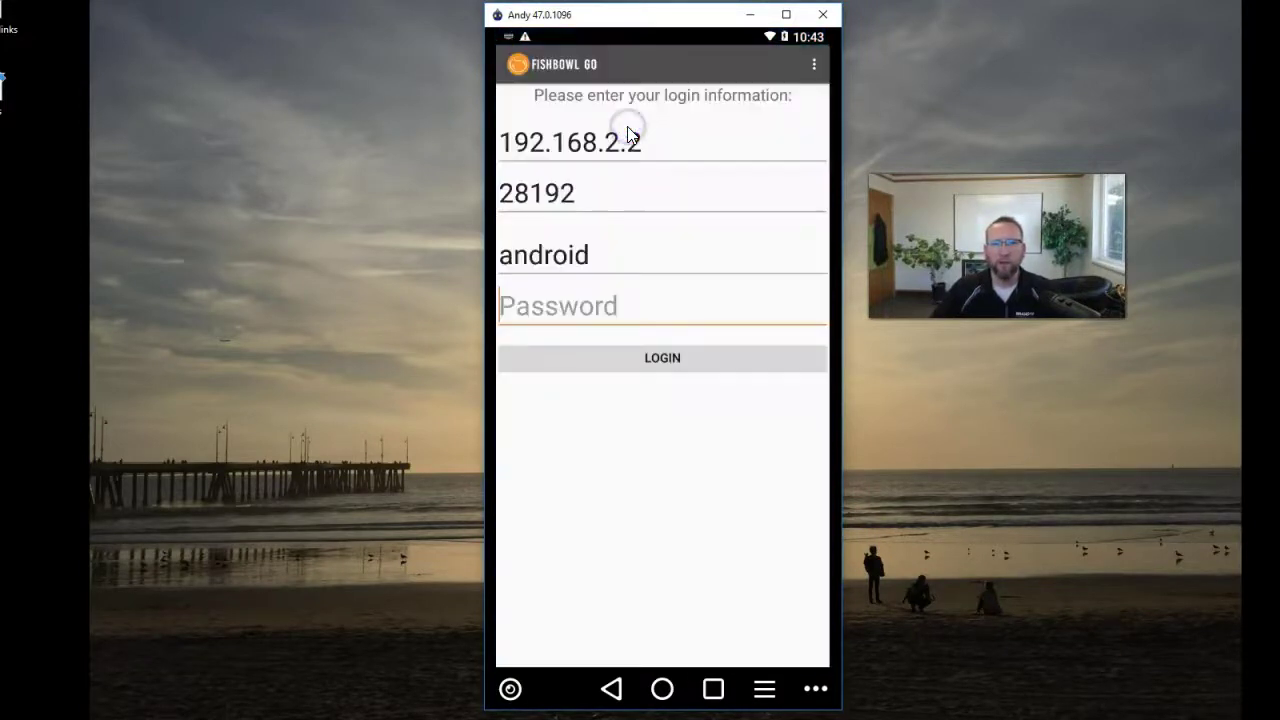
{"action": "left_click", "coordinate": [643, 283]}
{"action": "type", "text": "•••"}
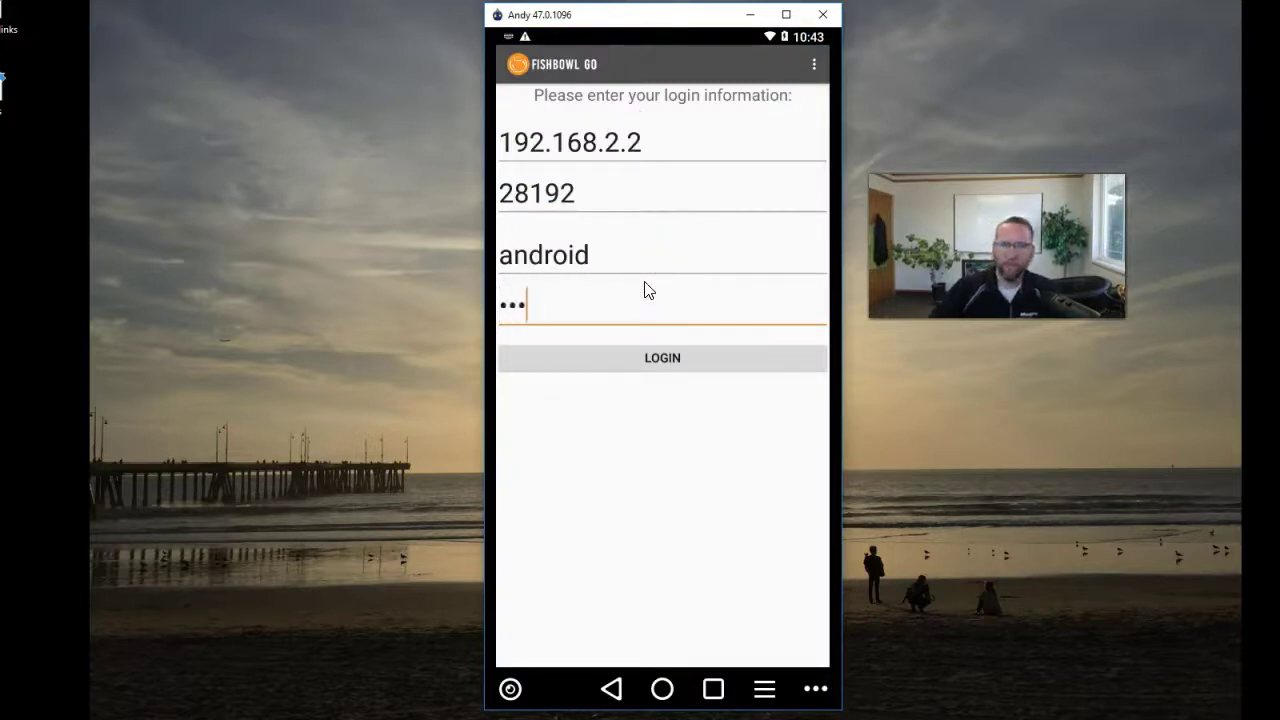
{"action": "left_click", "coordinate": [661, 361]}
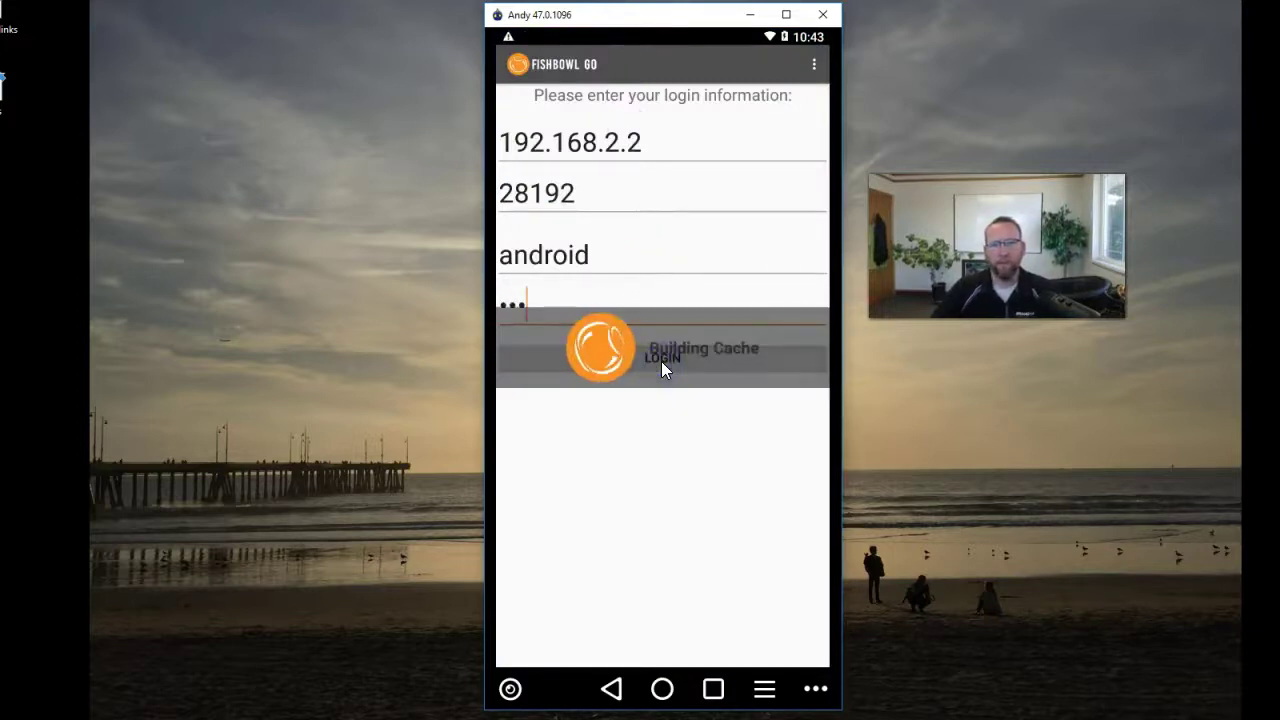
- Open purchase order P50 from CTG Inc and bring up receiving for Seagate drive line 1K9AP1-502
{"action": "left_click", "coordinate": [733, 302]}
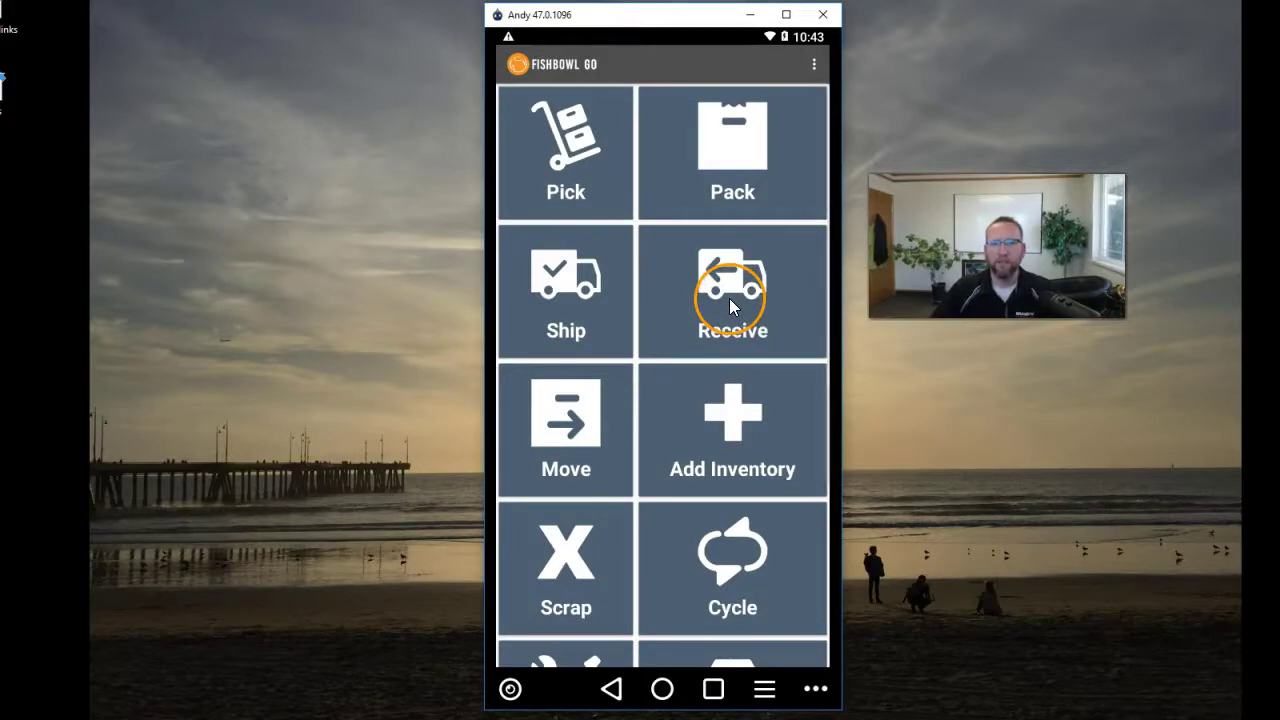
{"action": "left_click", "coordinate": [695, 265]}
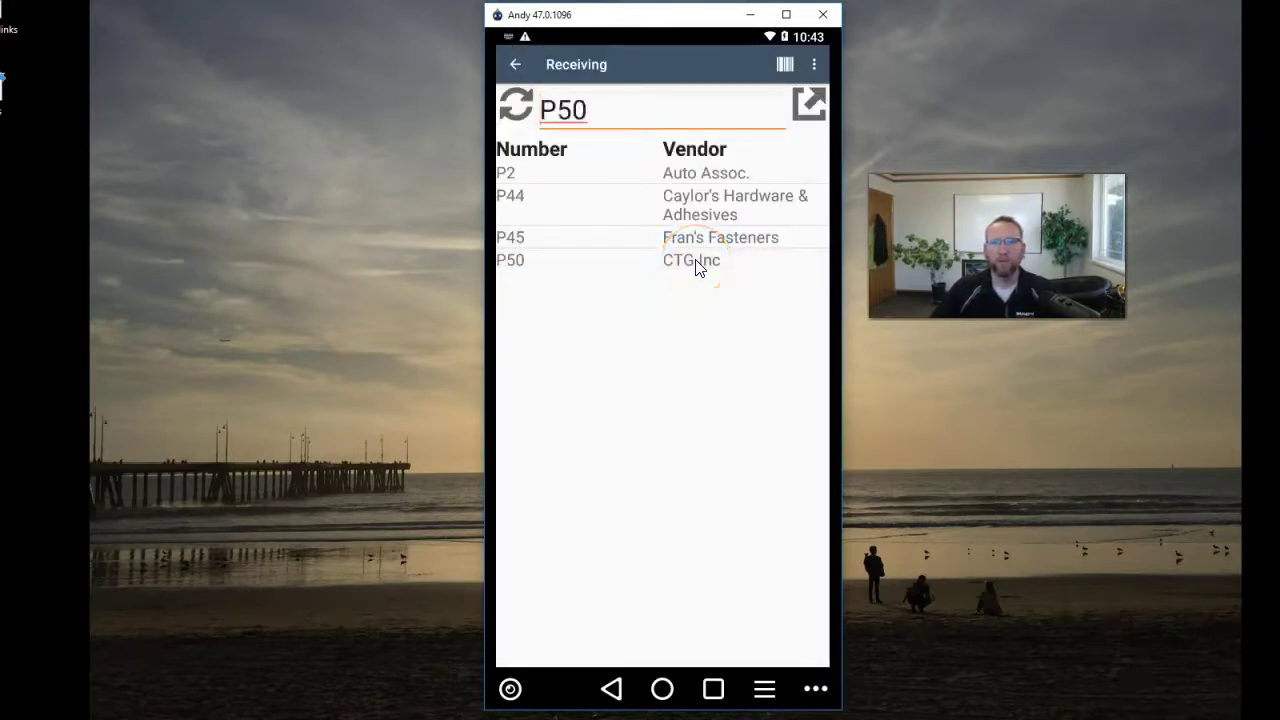
{"action": "left_click", "coordinate": [809, 104]}
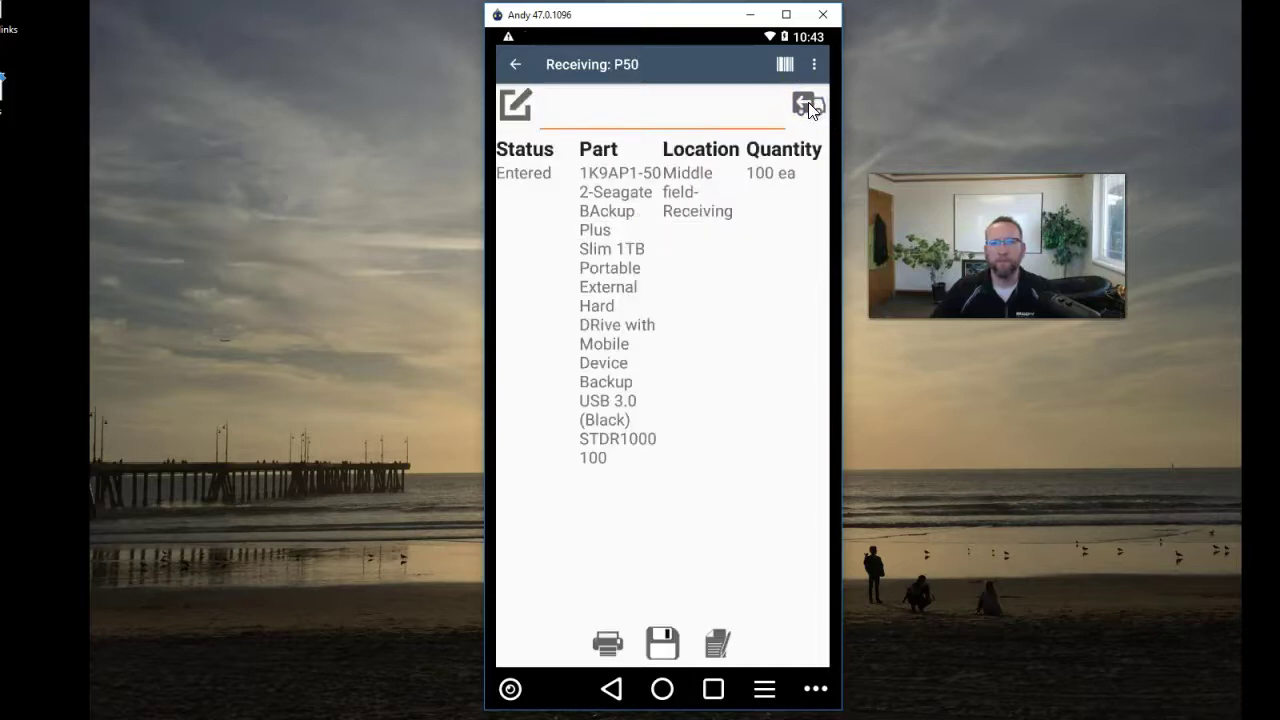
{"action": "left_click", "coordinate": [612, 278]}
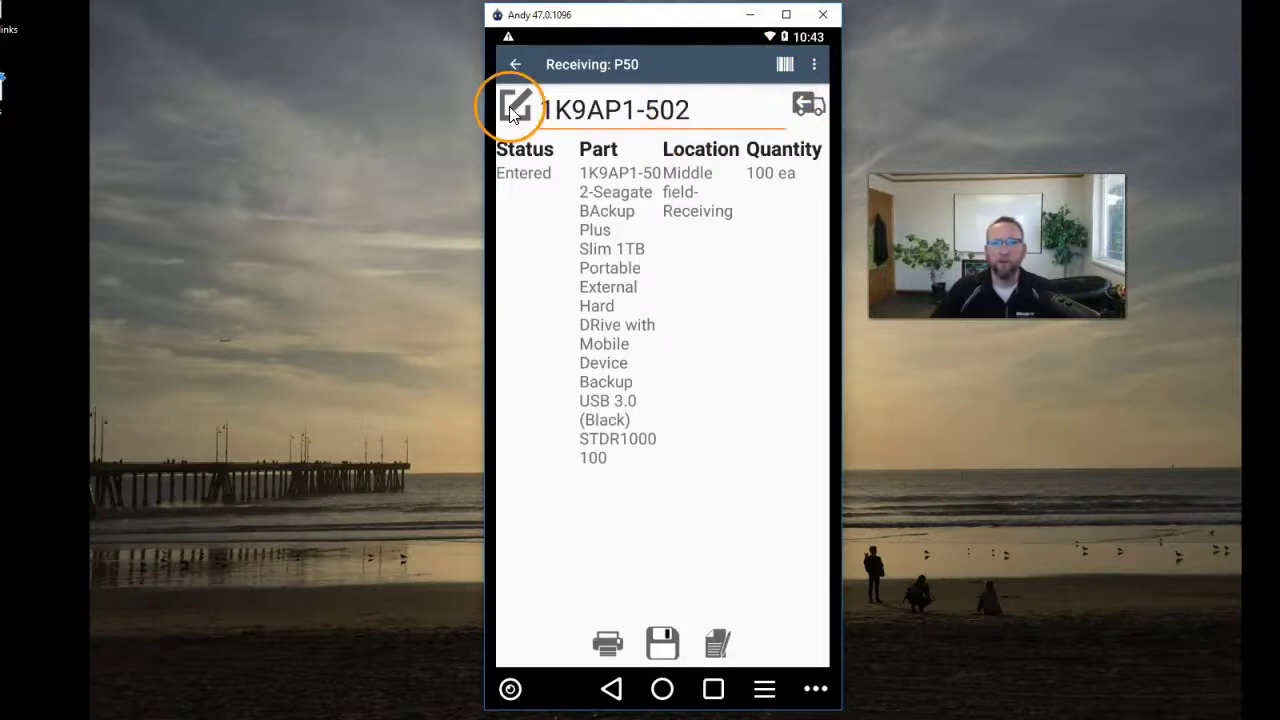
{"action": "left_click", "coordinate": [808, 105]}
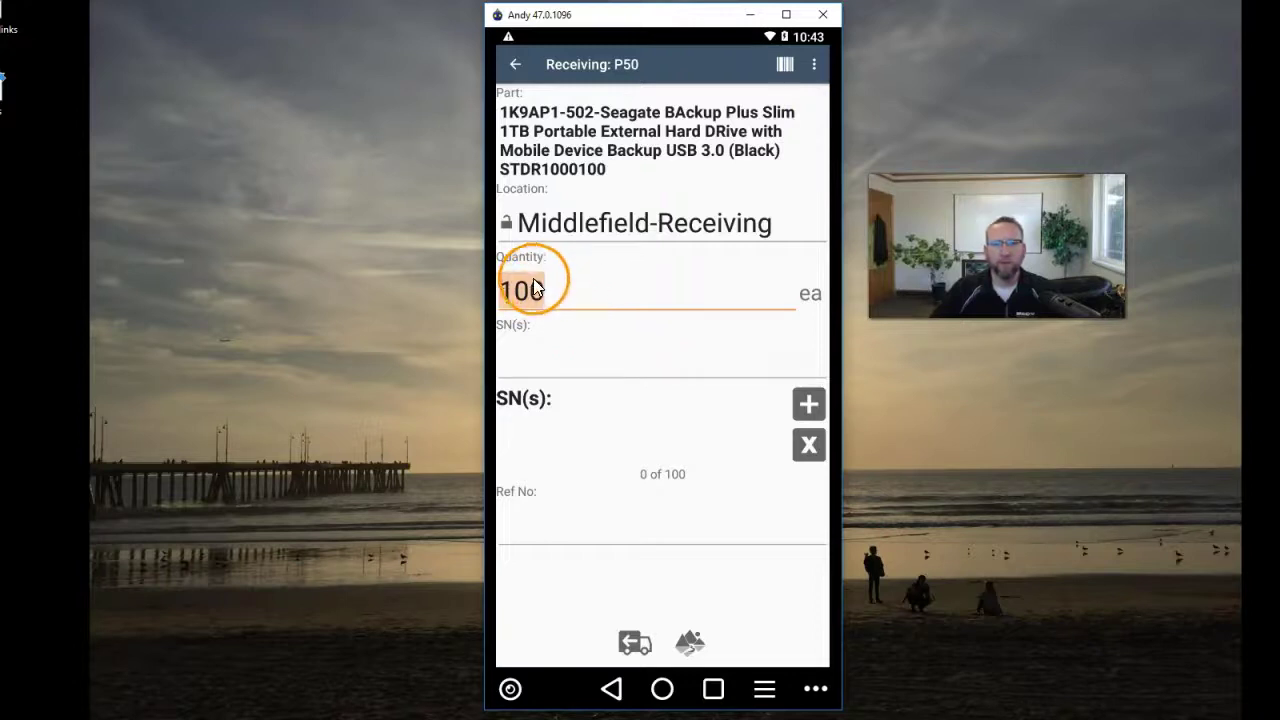
{"action": "left_click", "coordinate": [546, 357]}
{"action": "left_click", "coordinate": [603, 348]}
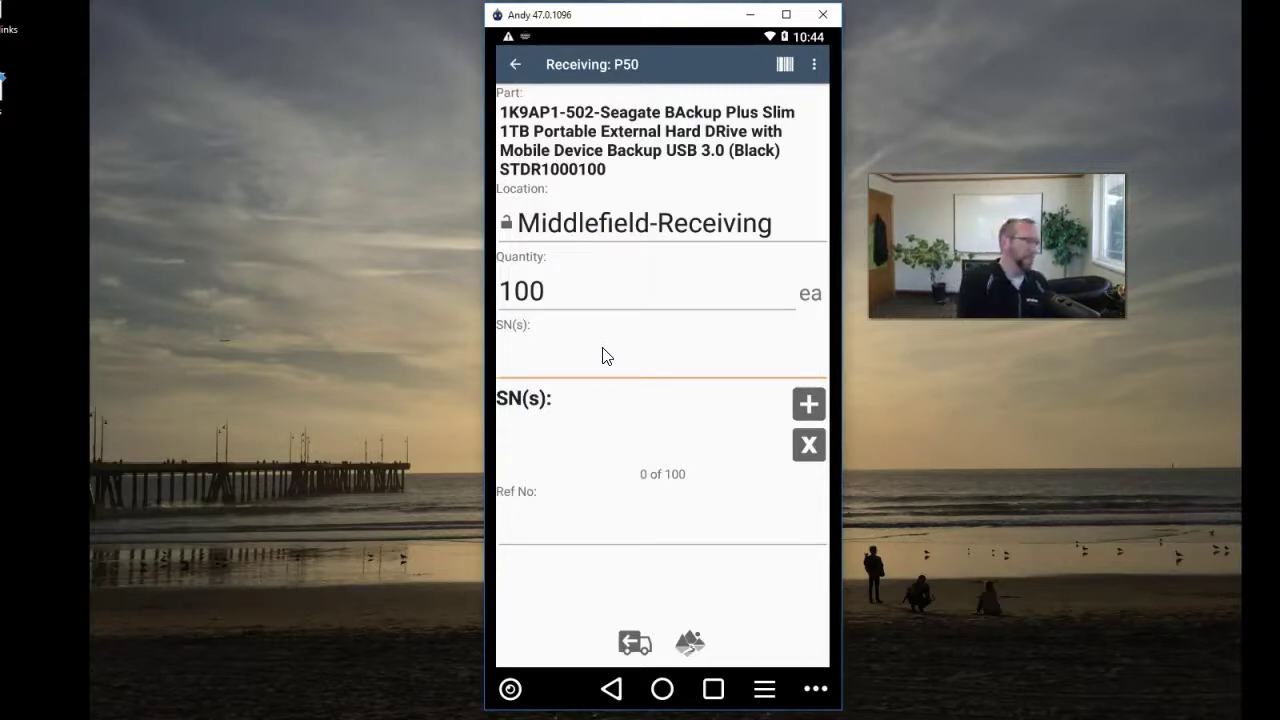
{"action": "type", "text": "54918645188"}
{"action": "key", "text": "Return"}
{"action": "type", "text": "54918645189"}
{"action": "key", "text": "Return"}
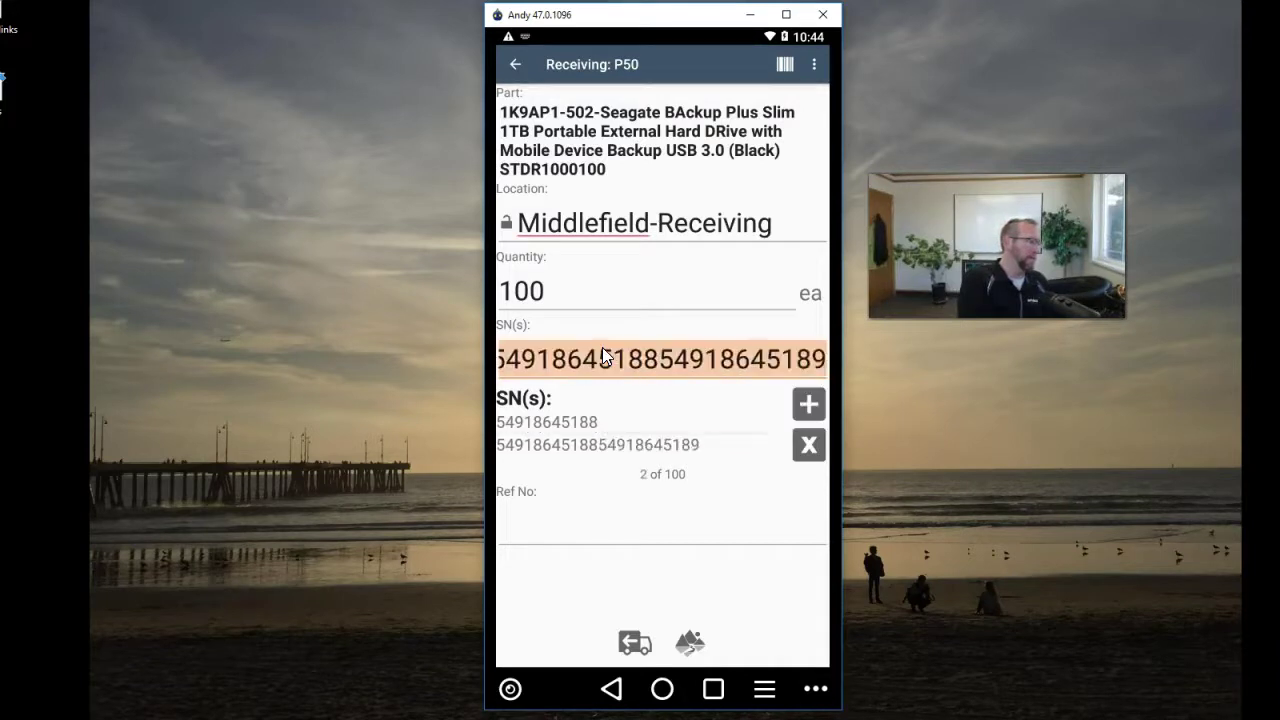
{"action": "type", "text": "54918645190"}
{"action": "key", "text": "Return"}
{"action": "type", "text": "54918645191"}
{"action": "key", "text": "Return"}
{"action": "type", "text": "54918645192"}
{"action": "key", "text": "Return"}
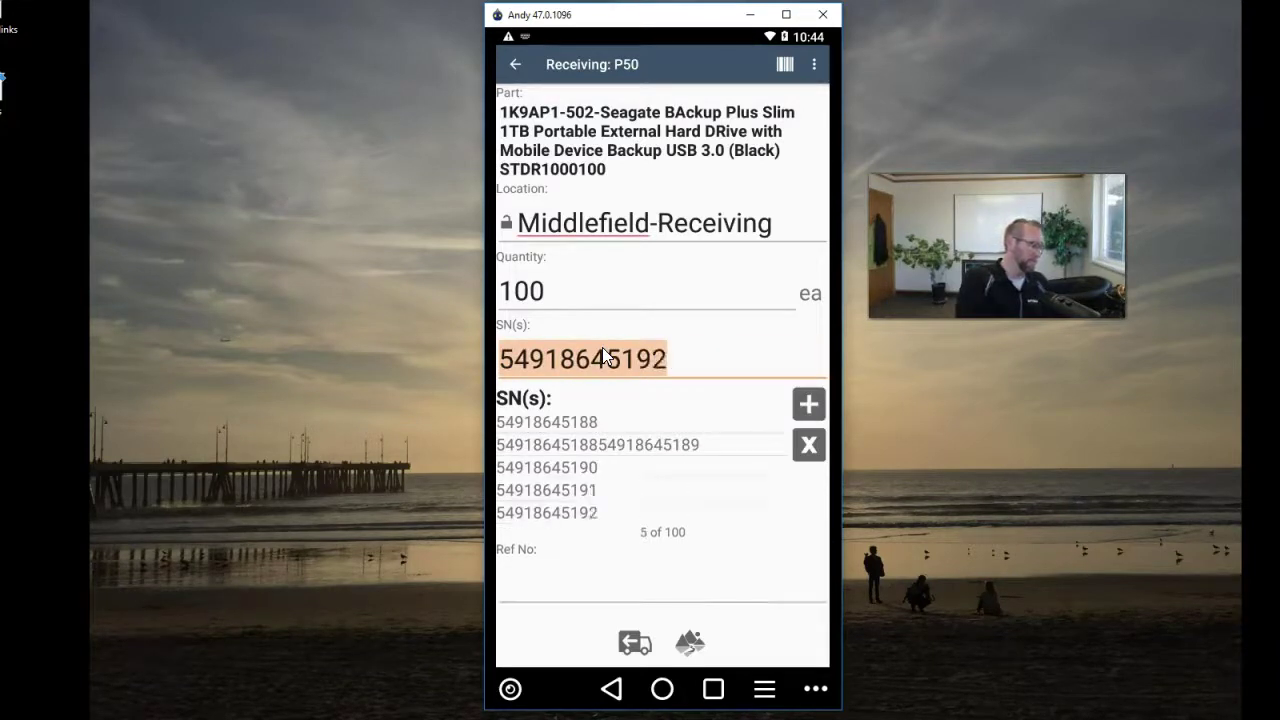
{"action": "type", "text": "54918645193"}
{"action": "key", "text": "Return"}
{"action": "type", "text": "54918645194"}
{"action": "key", "text": "Return"}
{"action": "type", "text": "54918645195"}
{"action": "key", "text": "Return"}
{"action": "type", "text": "54918645196"}
{"action": "key", "text": "Return"}
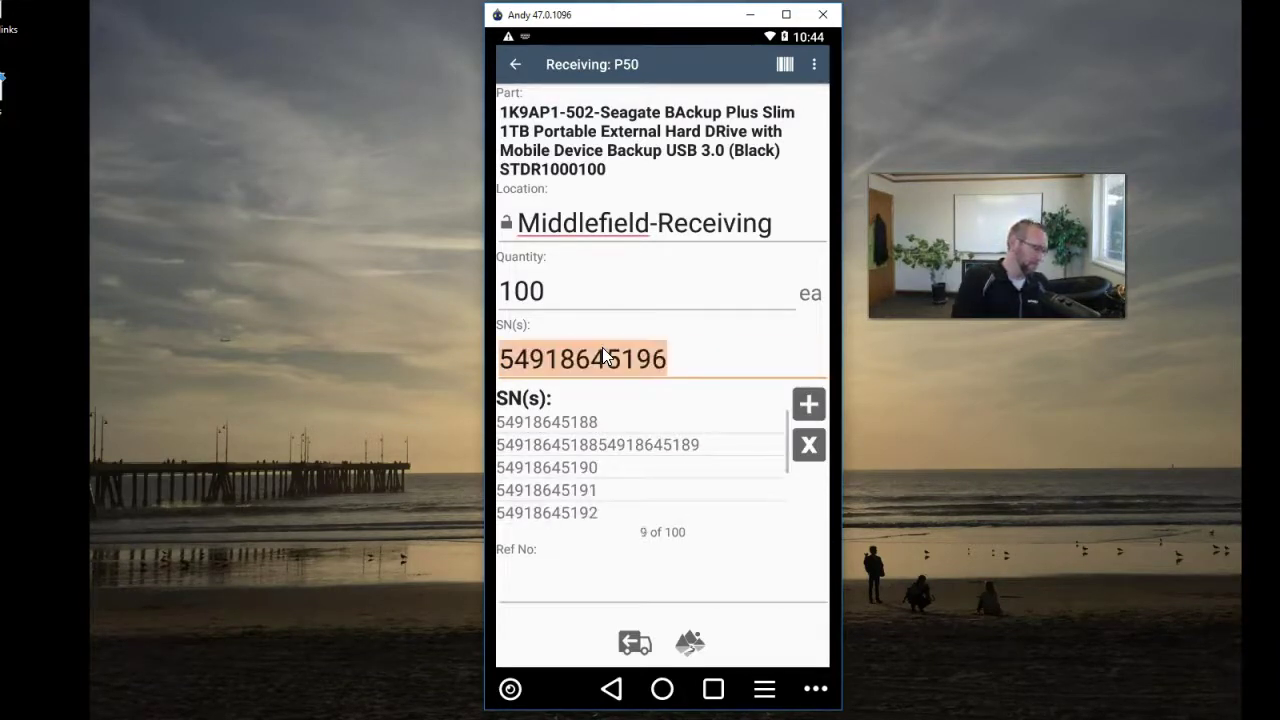
{"action": "type", "text": "54918645197"}
{"action": "key", "text": "Return"}
{"action": "type", "text": "54918645187"}
{"action": "key", "text": "Return"}
{"action": "type", "text": "54918645186"}
{"action": "key", "text": "Return"}
{"action": "type", "text": "54918645185"}
{"action": "key", "text": "Return"}
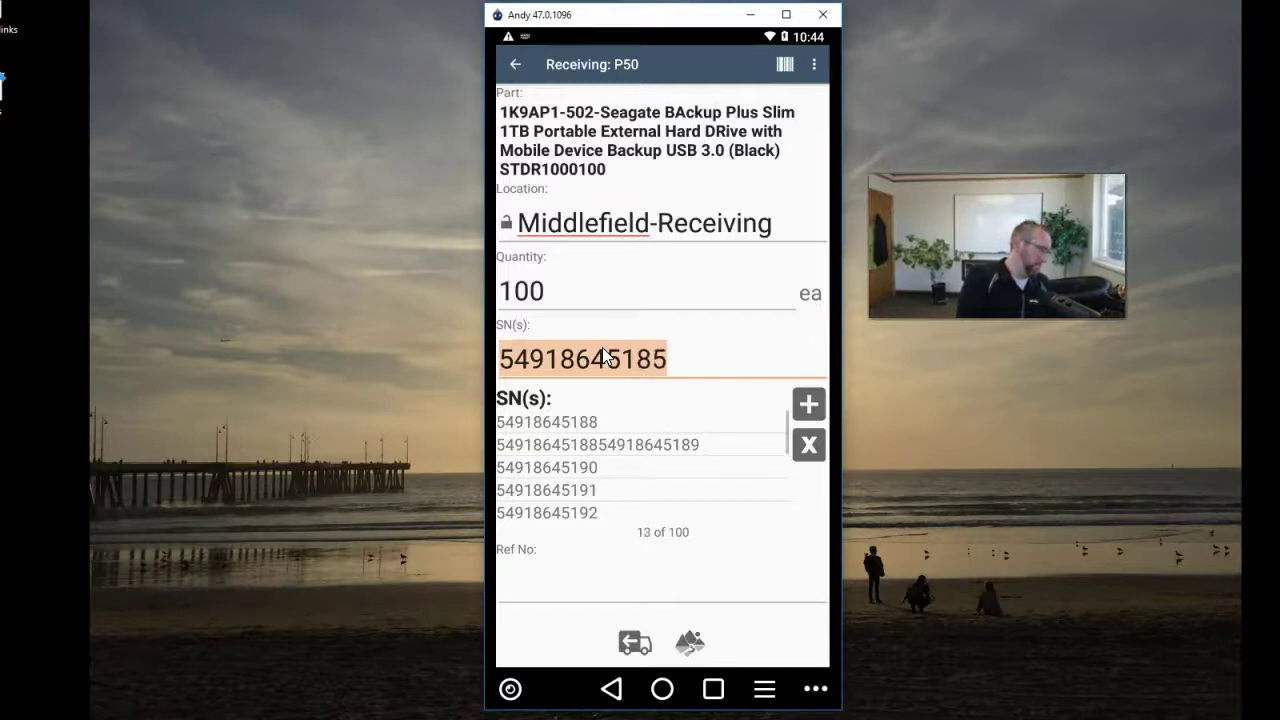
{"action": "type", "text": "54918645184"}
{"action": "key", "text": "Return"}
{"action": "type", "text": "54918645183"}
{"action": "key", "text": "Return"}
{"action": "type", "text": "54918645182"}
{"action": "key", "text": "Return"}
{"action": "type", "text": "54918645181"}
{"action": "key", "text": "Return"}
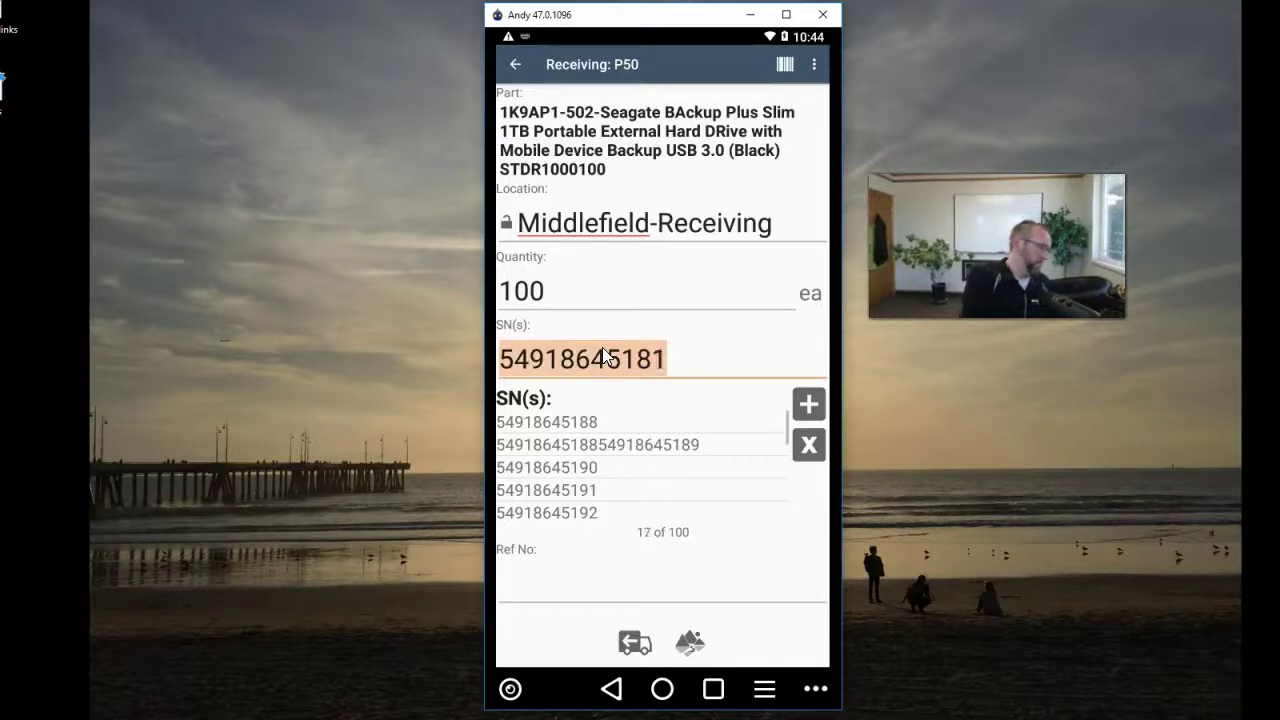
{"action": "type", "text": "54918645180"}
{"action": "key", "text": "Return"}
{"action": "type", "text": "54918645179"}
{"action": "key", "text": "Return"}
{"action": "type", "text": "54918645178"}
{"action": "key", "text": "Return"}
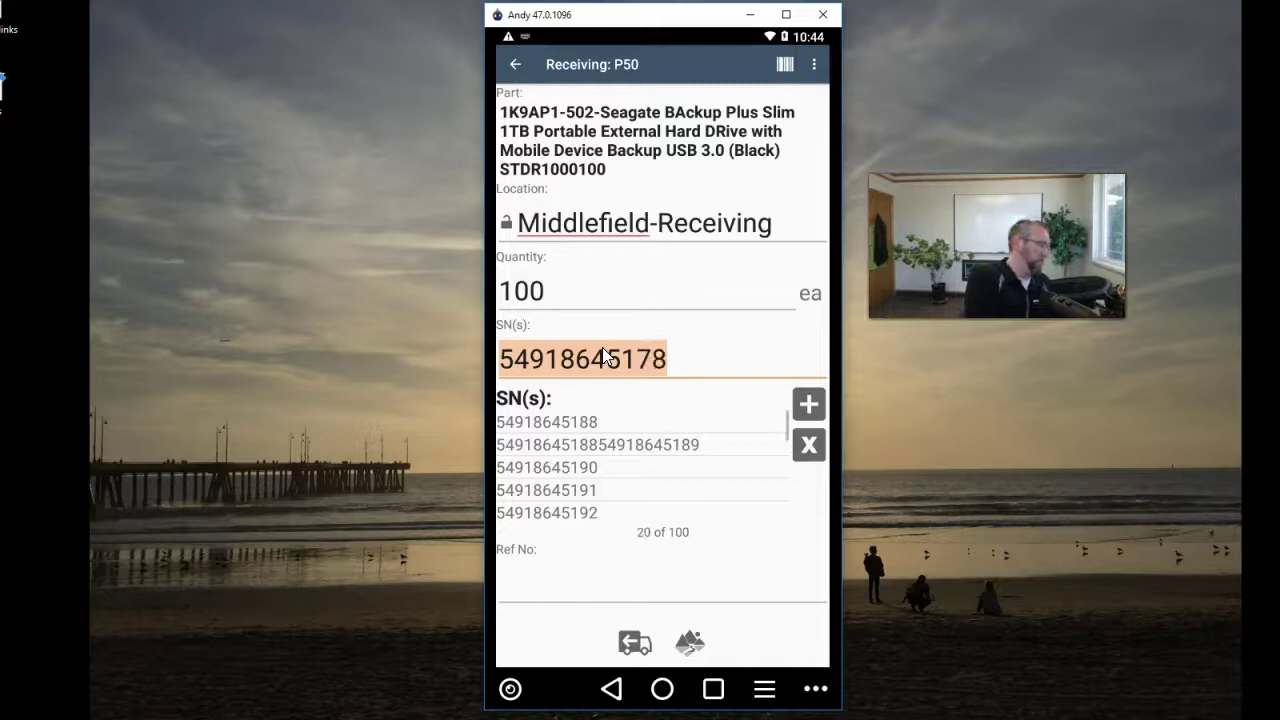
{"action": "type", "text": "54918645168"}
{"action": "key", "text": "Return"}
{"action": "type", "text": "54918645169"}
{"action": "key", "text": "Return"}
{"action": "type", "text": "54918645170"}
{"action": "key", "text": "Return"}
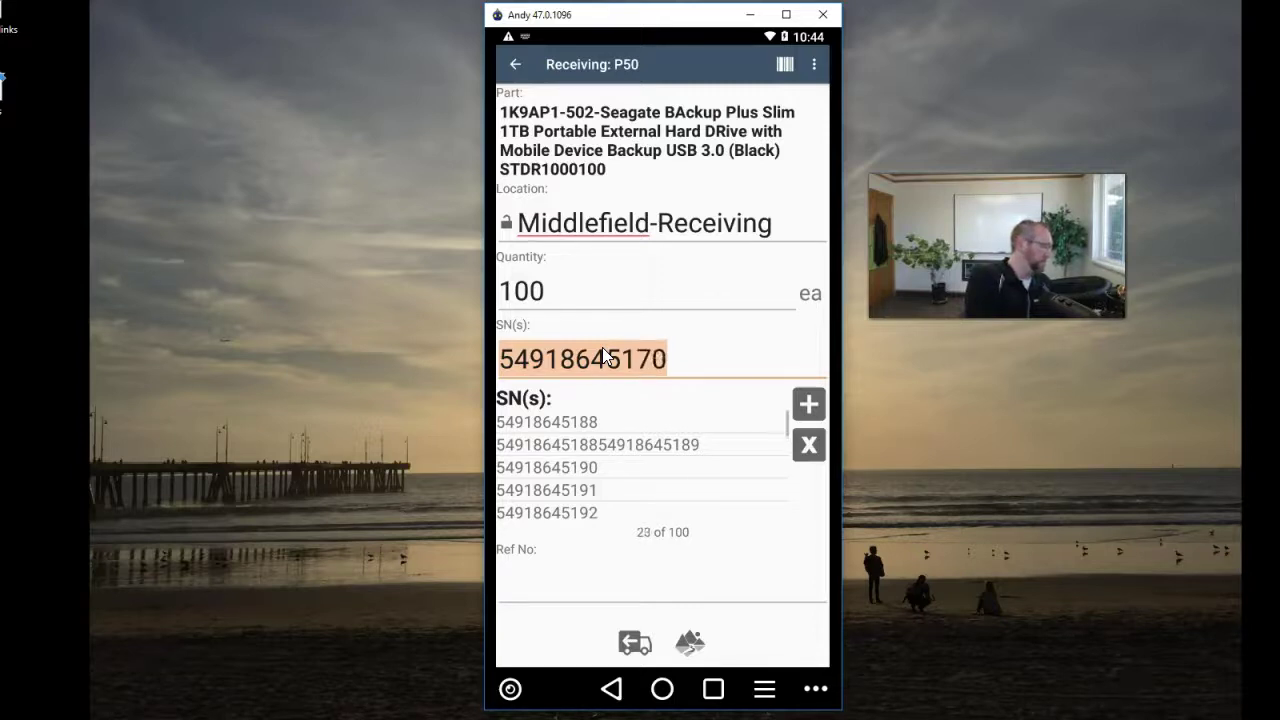
{"action": "type", "text": "54918645171"}
{"action": "key", "text": "Return"}
{"action": "type", "text": "54918645172"}
{"action": "key", "text": "Return"}
{"action": "type", "text": "54918645173"}
{"action": "key", "text": "Return"}
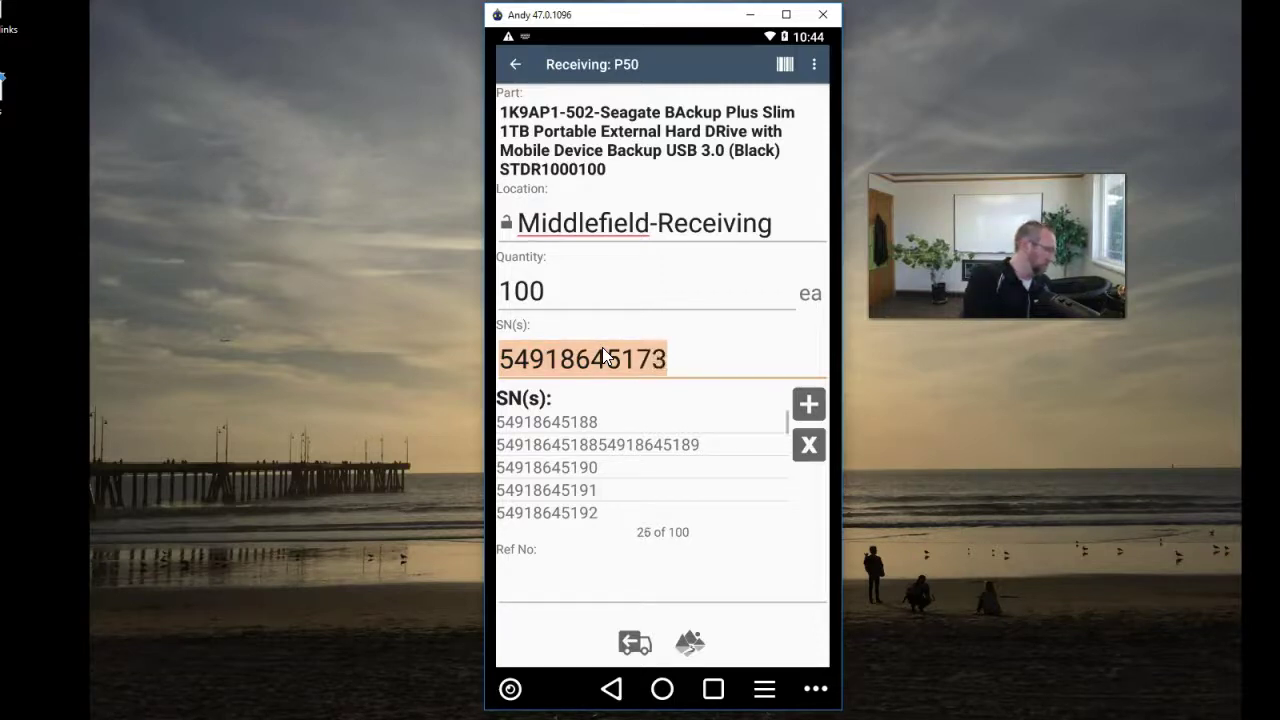
{"action": "type", "text": "54918645174"}
{"action": "key", "text": "Return"}
{"action": "type", "text": "54918645175"}
{"action": "key", "text": "Return"}
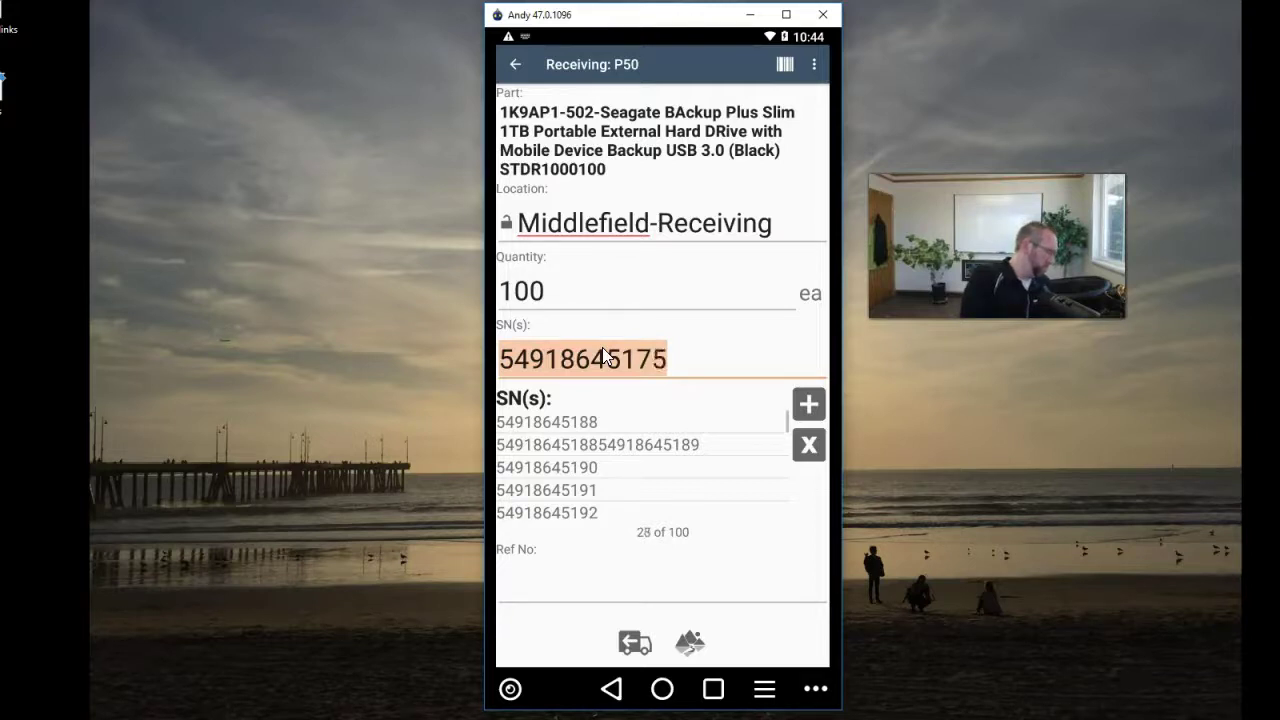
{"action": "type", "text": "54918645176"}
{"action": "key", "text": "Return"}
{"action": "type", "text": "54918645177"}
{"action": "key", "text": "Return"}
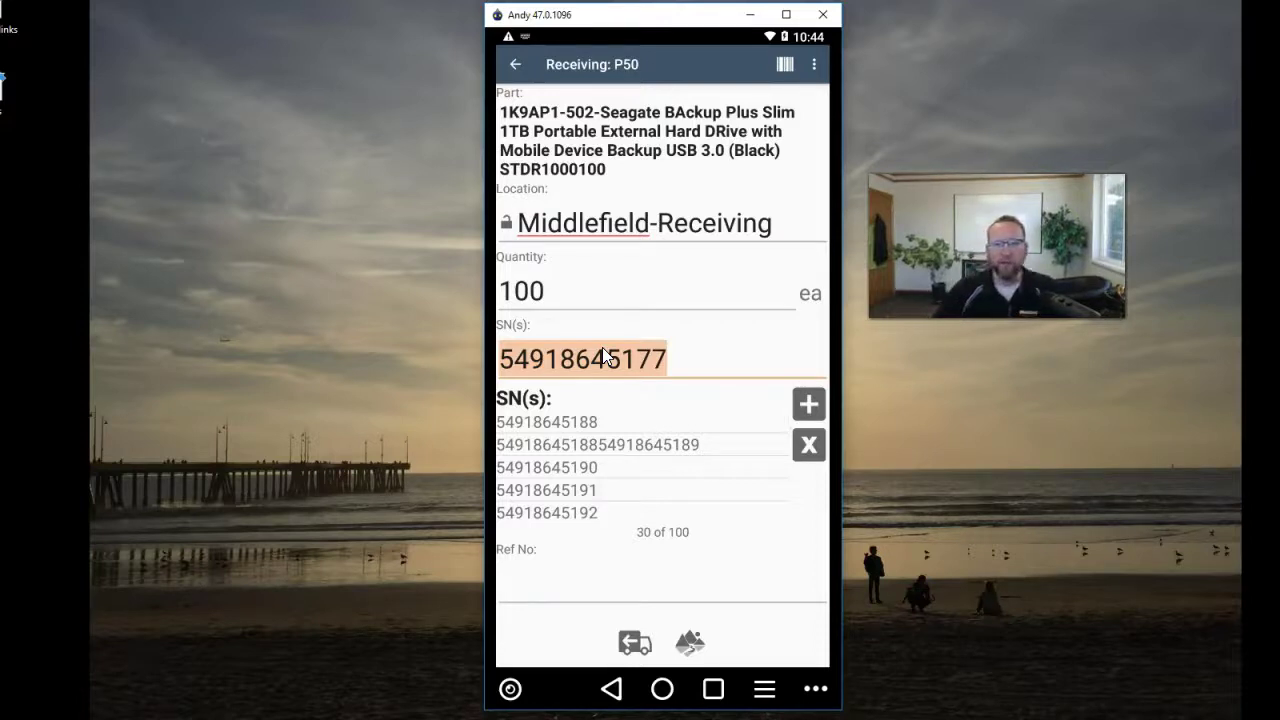
- Delete the garbled merged serial entry and reopen the drive's receiving form with an empty serial list
{"action": "left_click", "coordinate": [709, 446]}
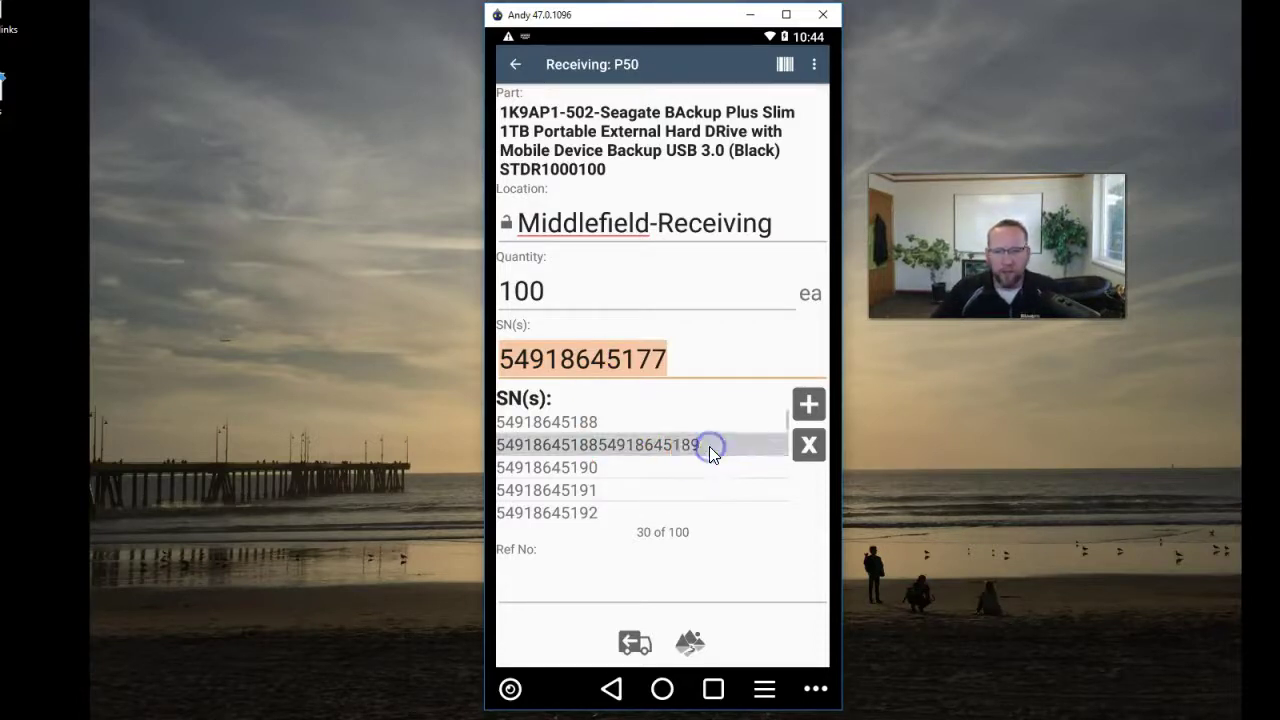
{"action": "left_click", "coordinate": [809, 446]}
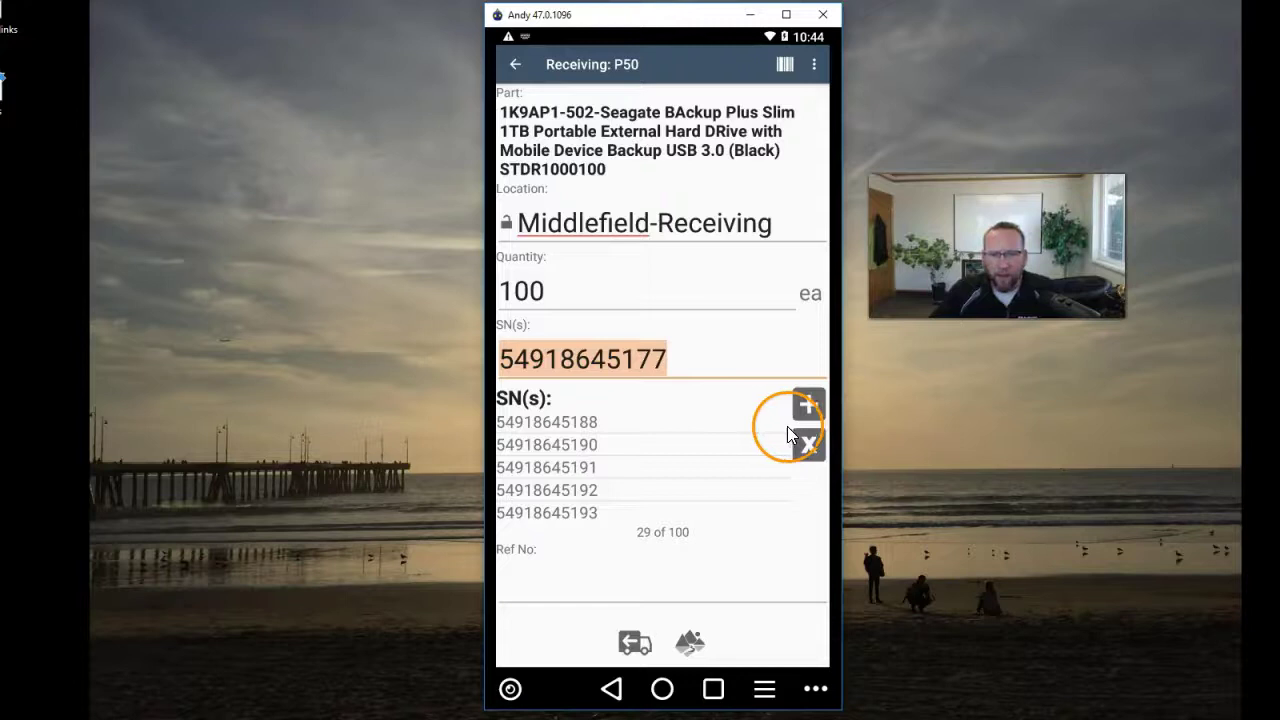
{"action": "key", "text": "Return"}
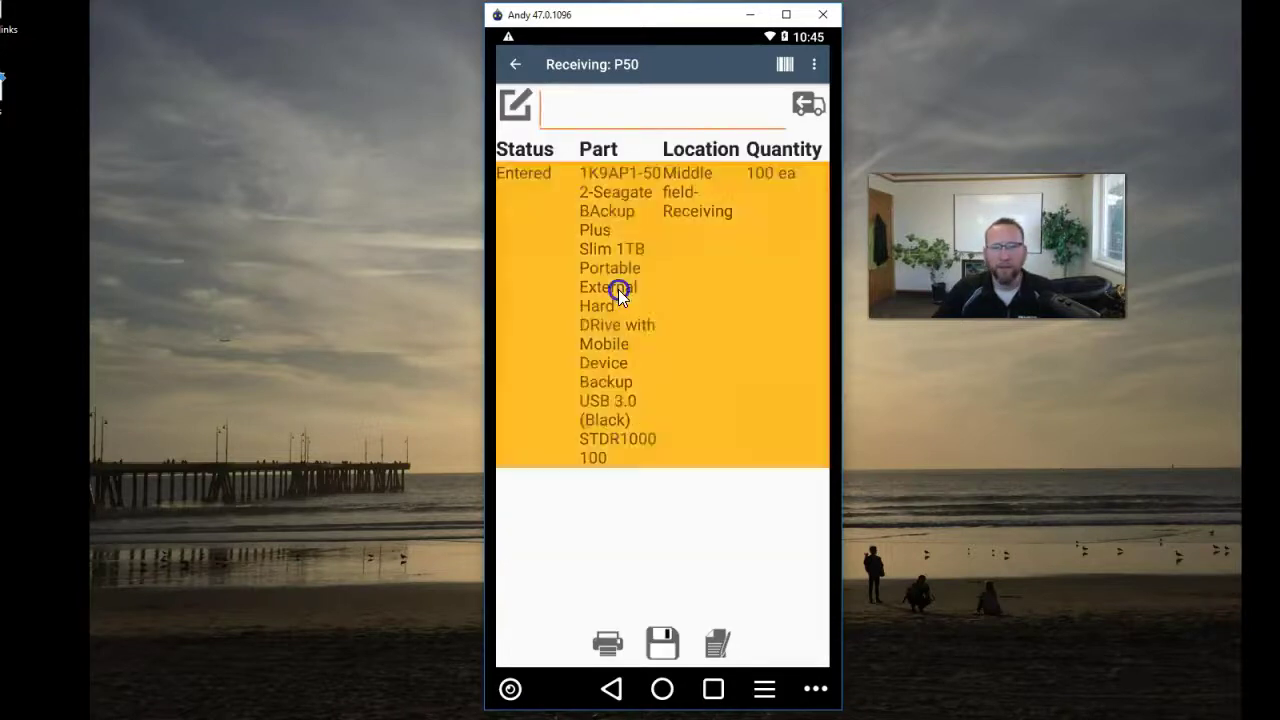
{"action": "left_click", "coordinate": [808, 104]}
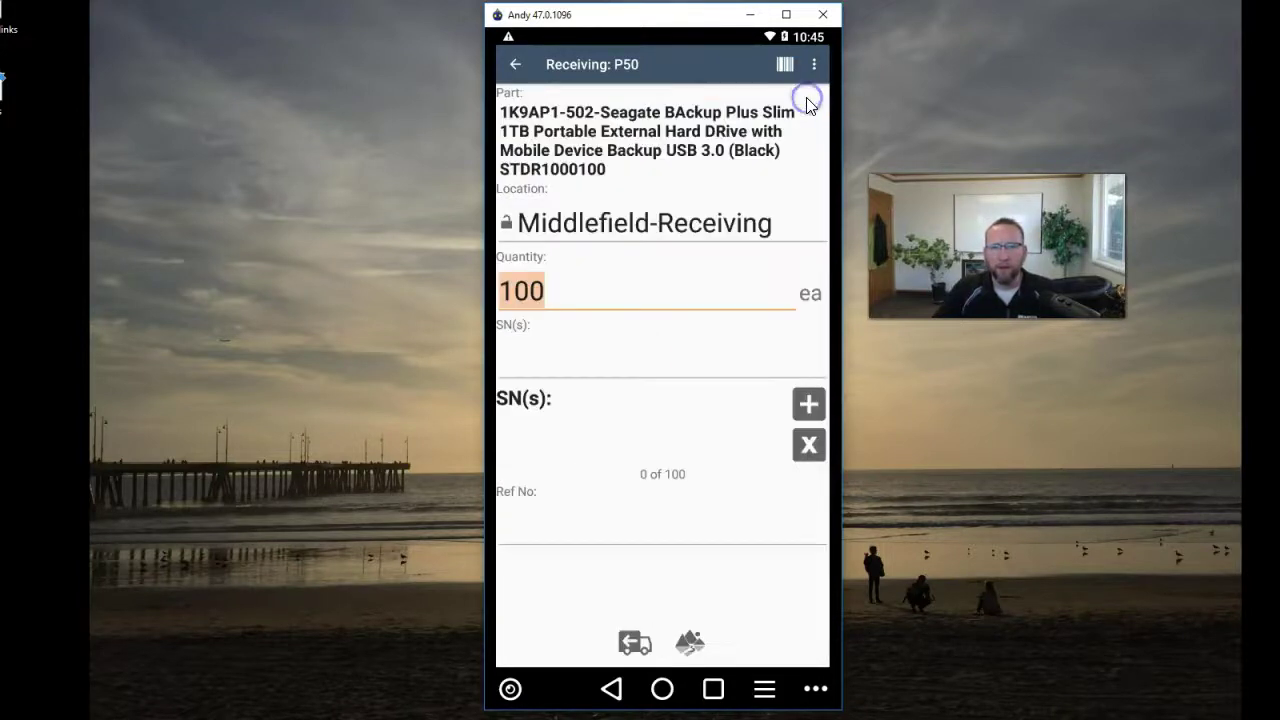
{"action": "left_click", "coordinate": [570, 350]}
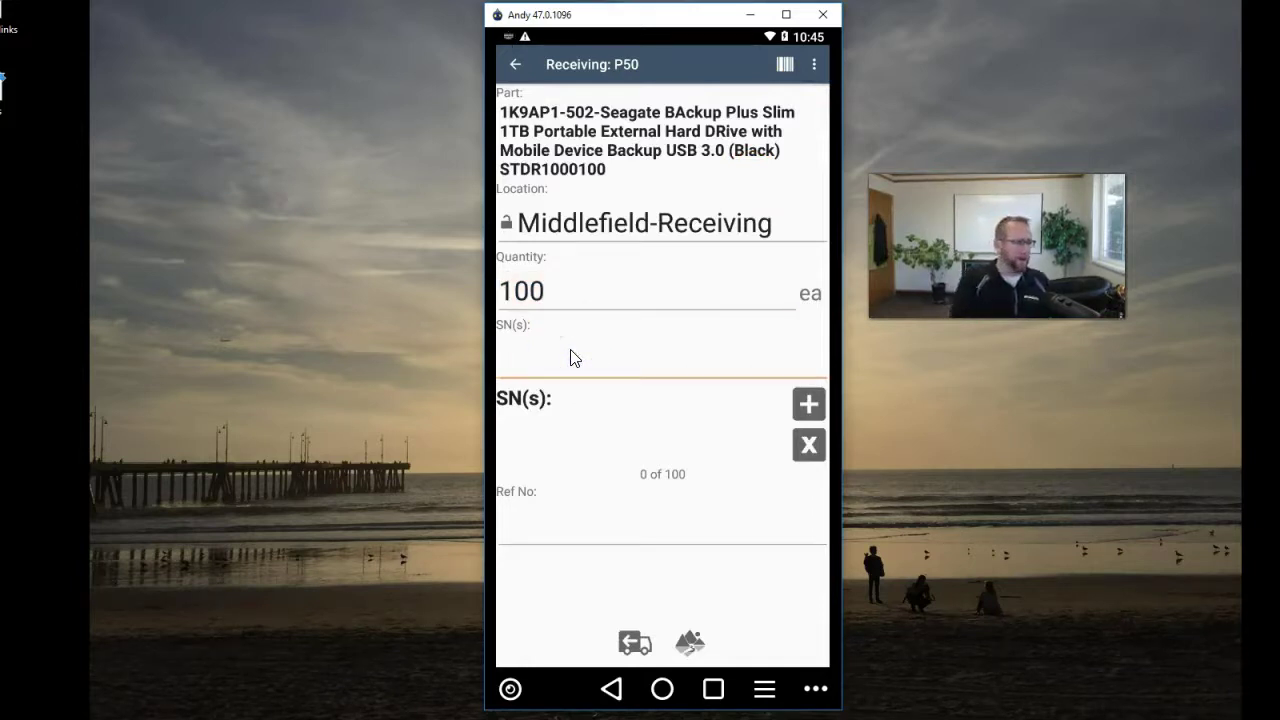
{"action": "type", "text": "54918645188"}
{"action": "key", "text": "Return"}
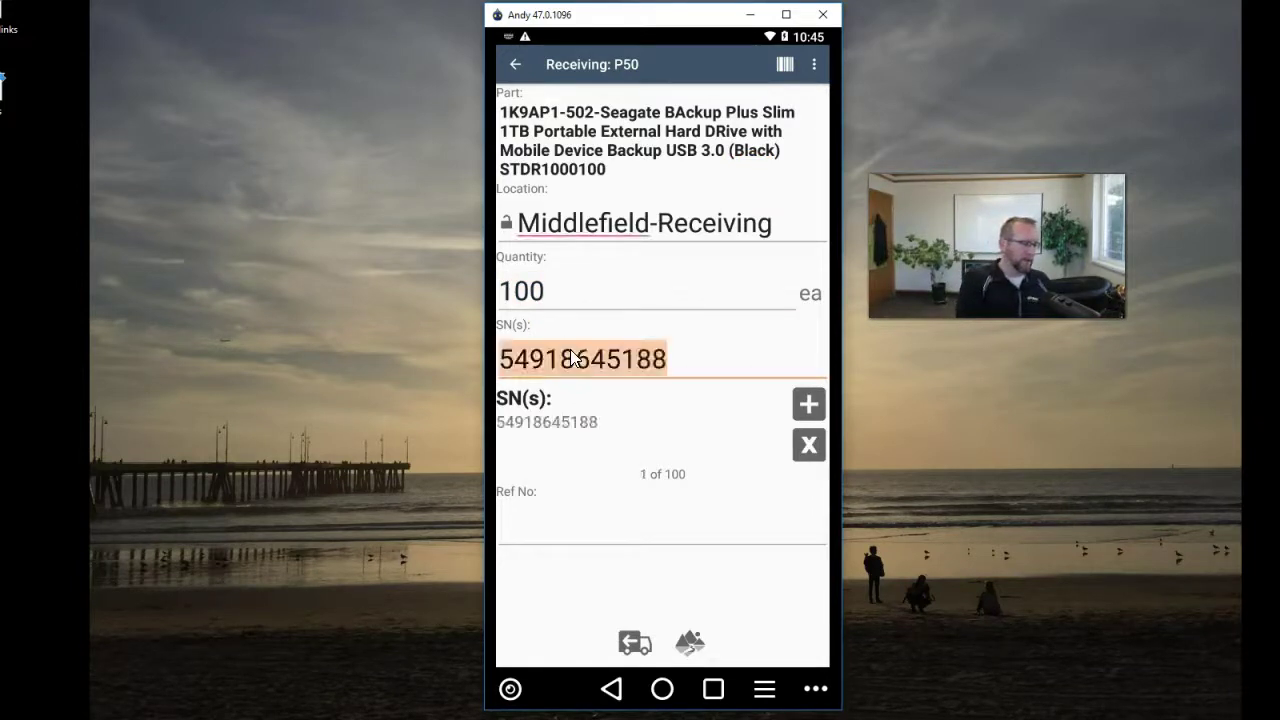
{"action": "type", "text": "54918645189"}
{"action": "key", "text": "Return"}
{"action": "type", "text": "54918645190"}
{"action": "key", "text": "Return"}
{"action": "type", "text": "54918645191"}
{"action": "key", "text": "Return"}
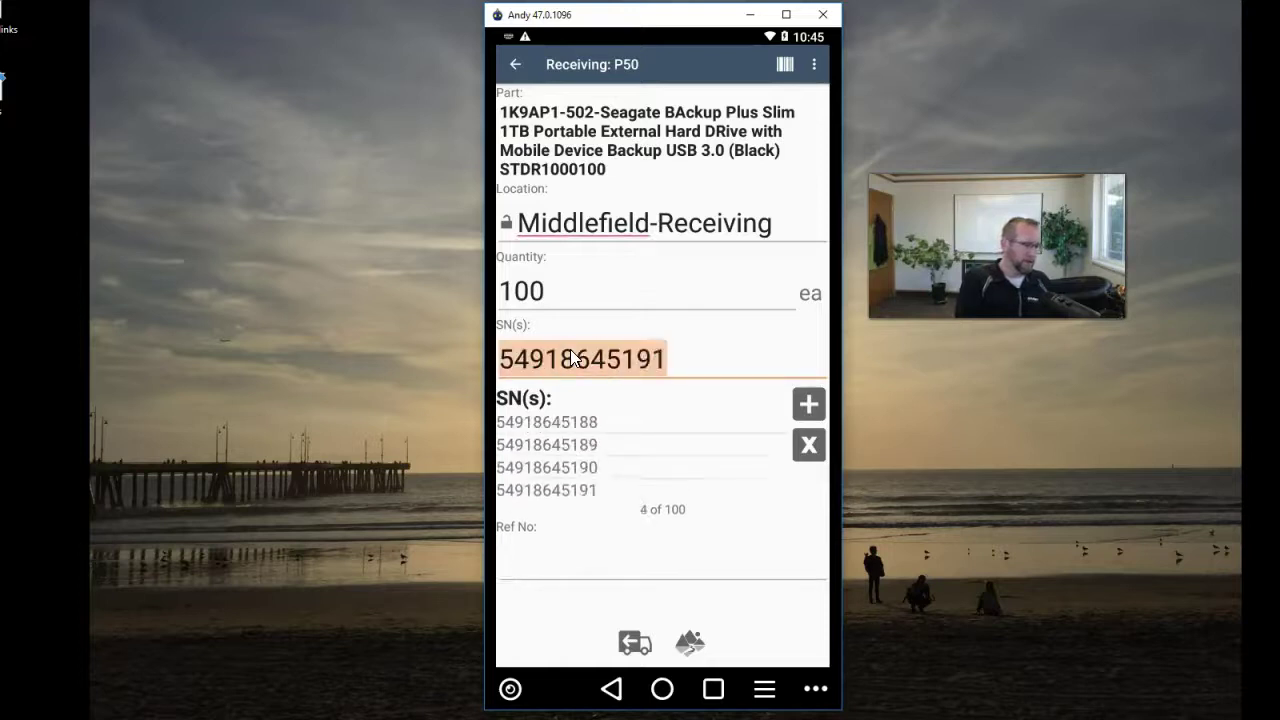
{"action": "type", "text": "54918645192"}
{"action": "key", "text": "Return"}
{"action": "type", "text": "54918645193"}
{"action": "key", "text": "Return"}
{"action": "type", "text": "54918645194"}
{"action": "key", "text": "Return"}
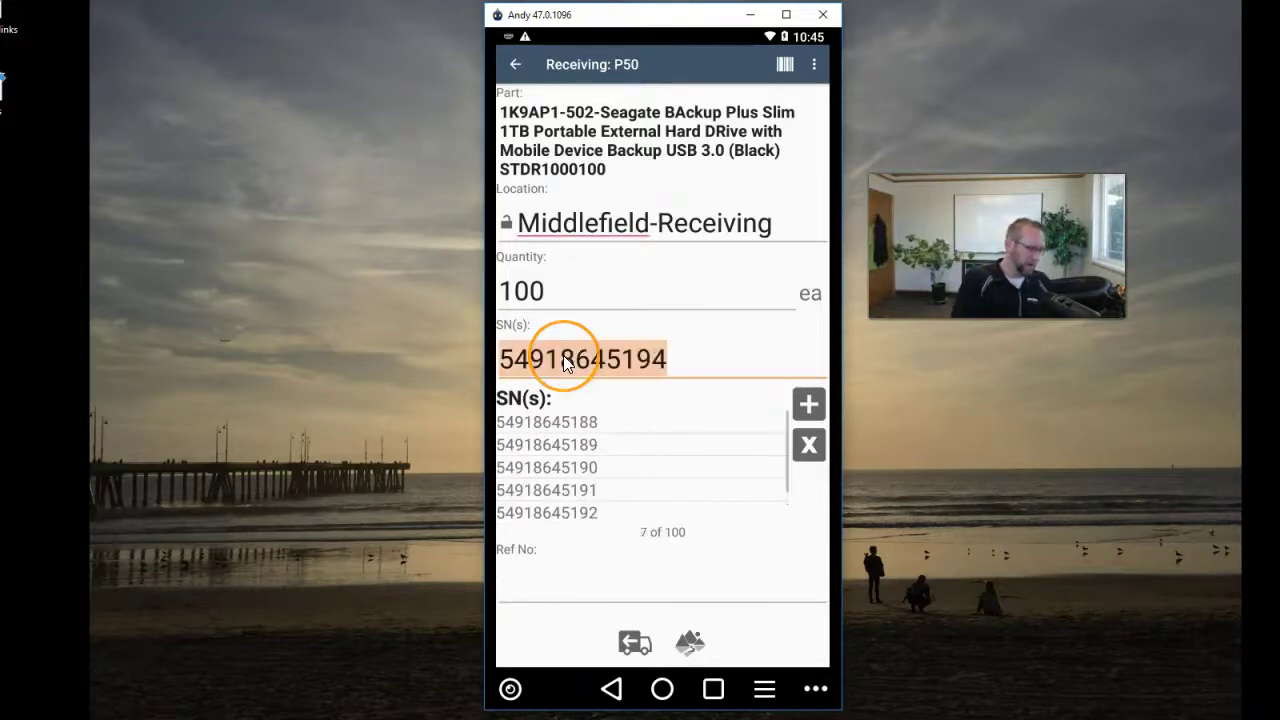
{"action": "type", "text": "54918645195"}
{"action": "key", "text": "Return"}
{"action": "type", "text": "54918645196"}
{"action": "key", "text": "Return"}
{"action": "type", "text": "54918645197"}
{"action": "key", "text": "Return"}
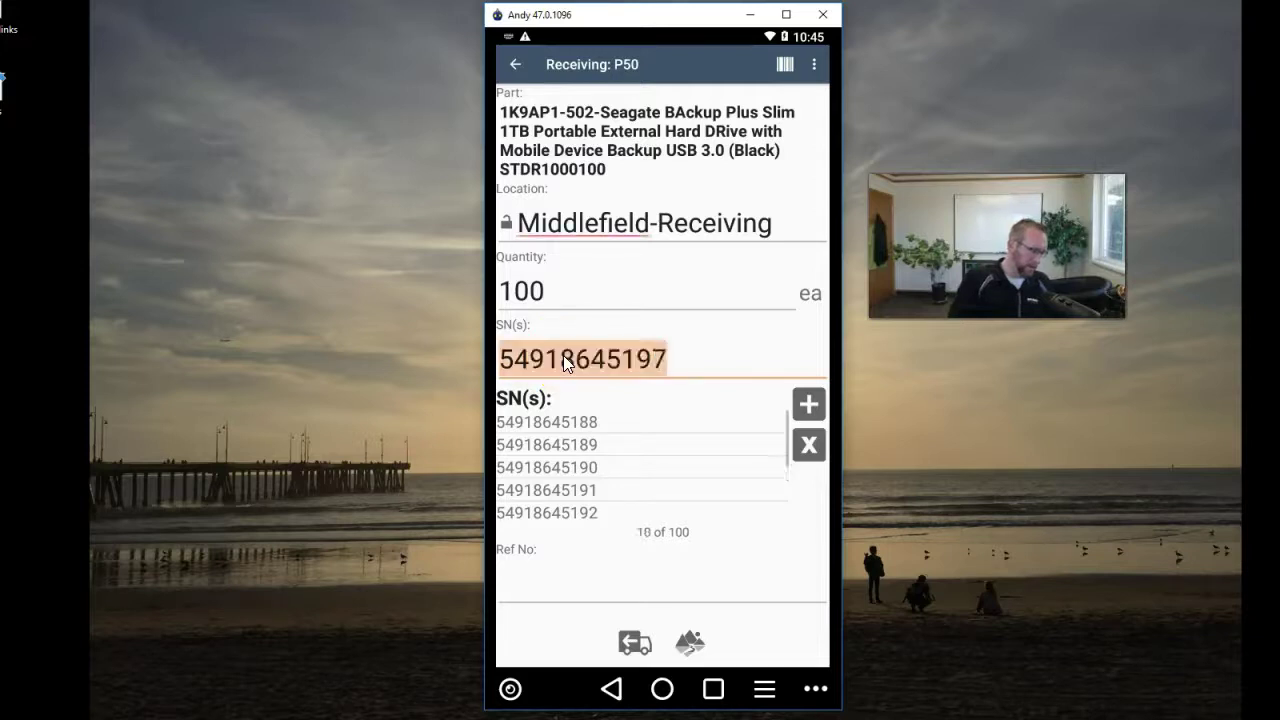
{"action": "type", "text": "54918645187"}
{"action": "key", "text": "Return"}
{"action": "type", "text": "54918645186"}
{"action": "key", "text": "Return"}
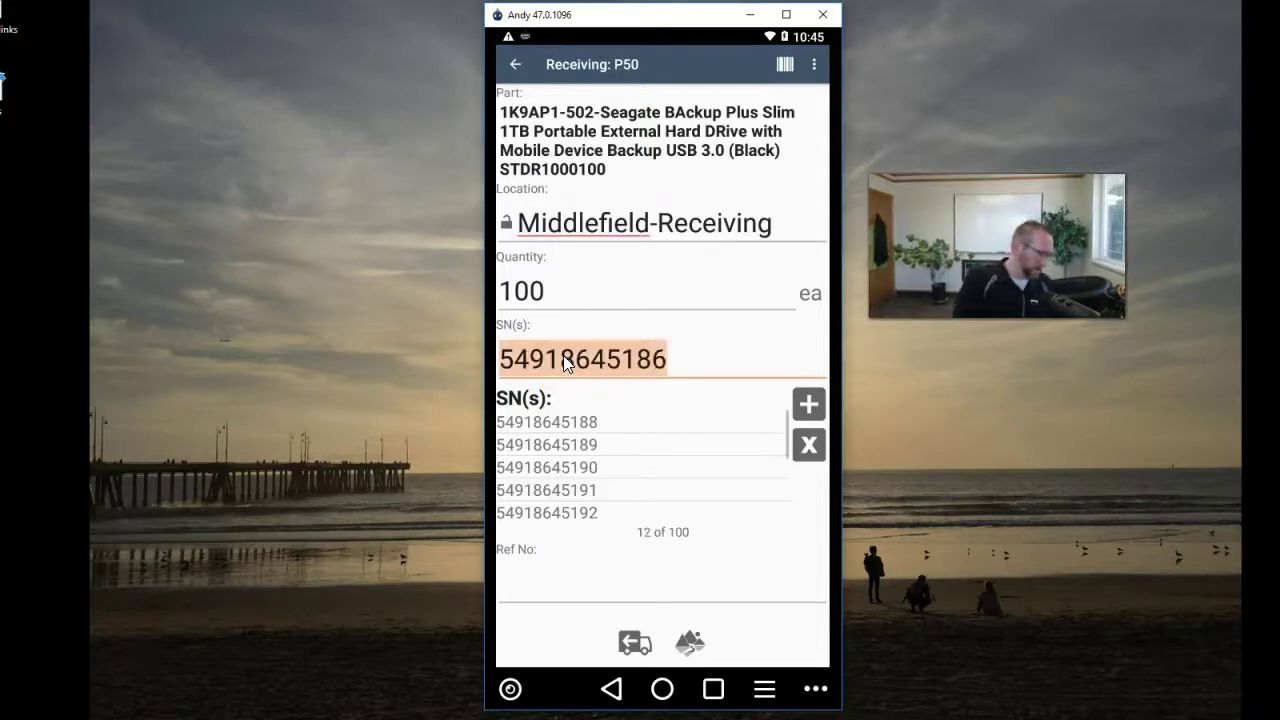
{"action": "type", "text": "54918645183"}
{"action": "key", "text": "Return"}
{"action": "type", "text": "54918645182"}
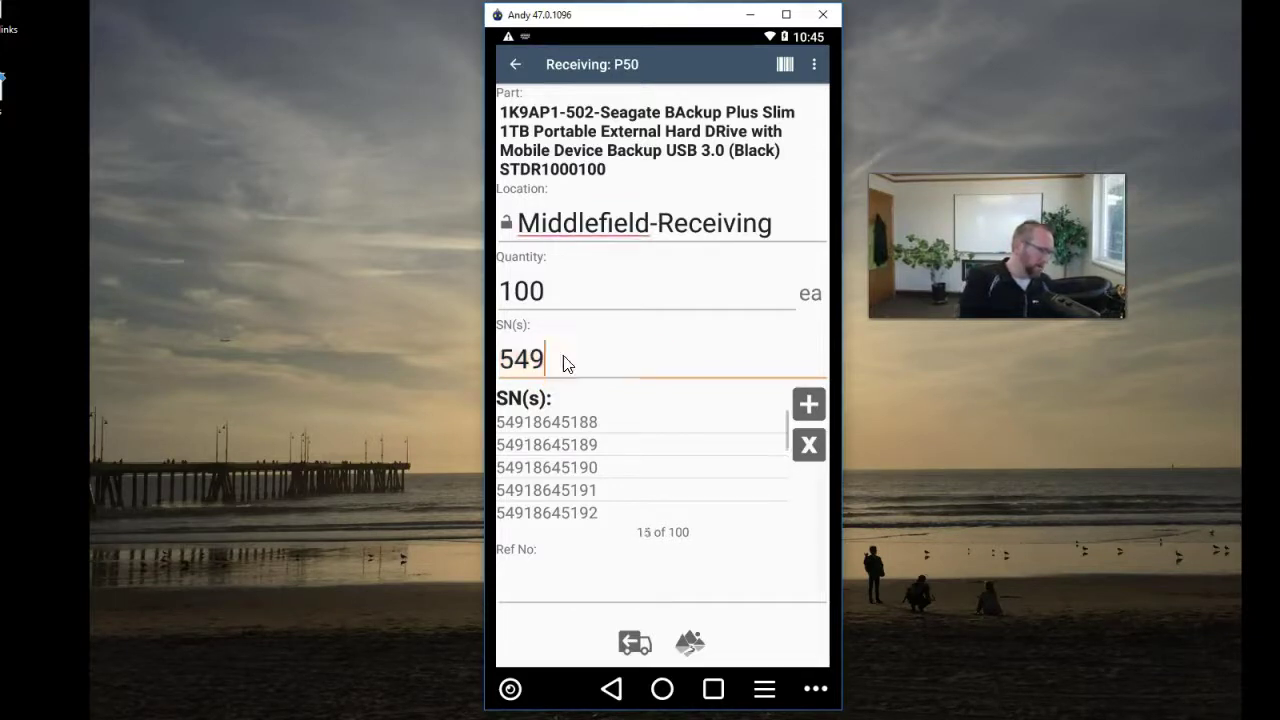
{"action": "key", "text": "Return"}
{"action": "type", "text": "54918645181"}
{"action": "key", "text": "Return"}
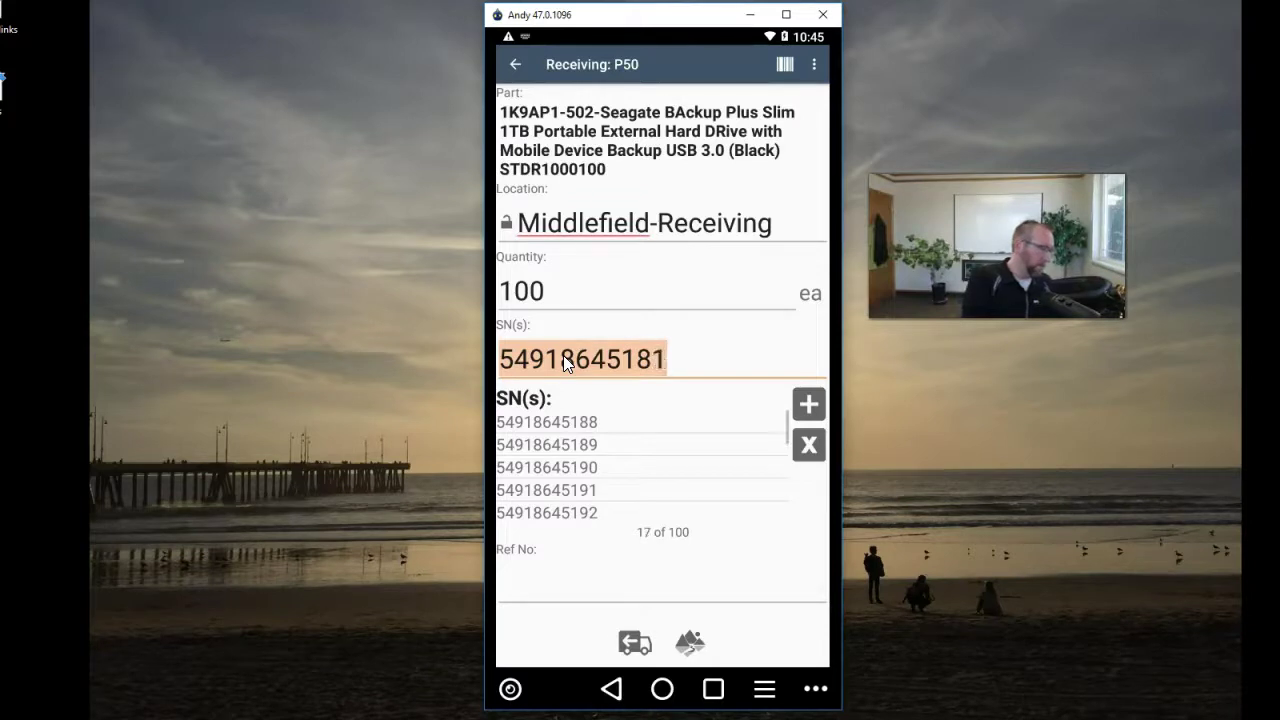
{"action": "type", "text": "54918645180"}
{"action": "key", "text": "Return"}
{"action": "type", "text": "54918645179"}
{"action": "key", "text": "Return"}
{"action": "type", "text": "54918645178"}
{"action": "key", "text": "Return"}
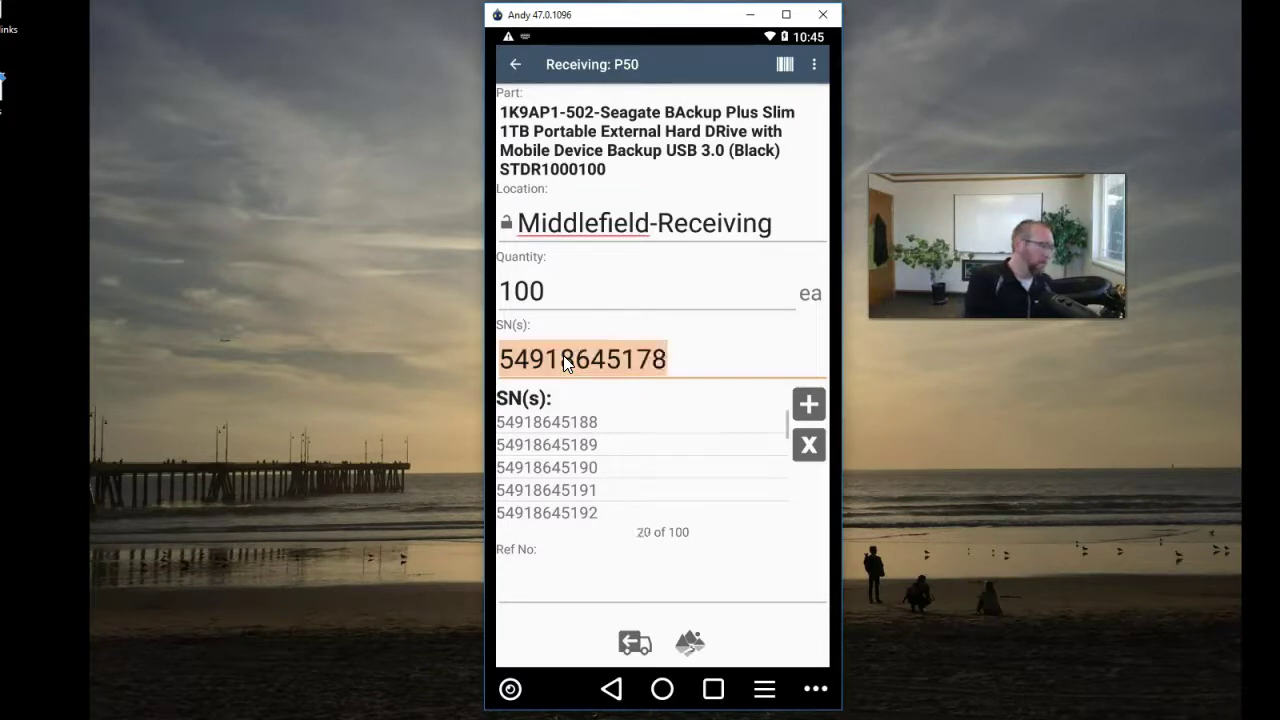
{"action": "type", "text": "54918645168"}
{"action": "key", "text": "Return"}
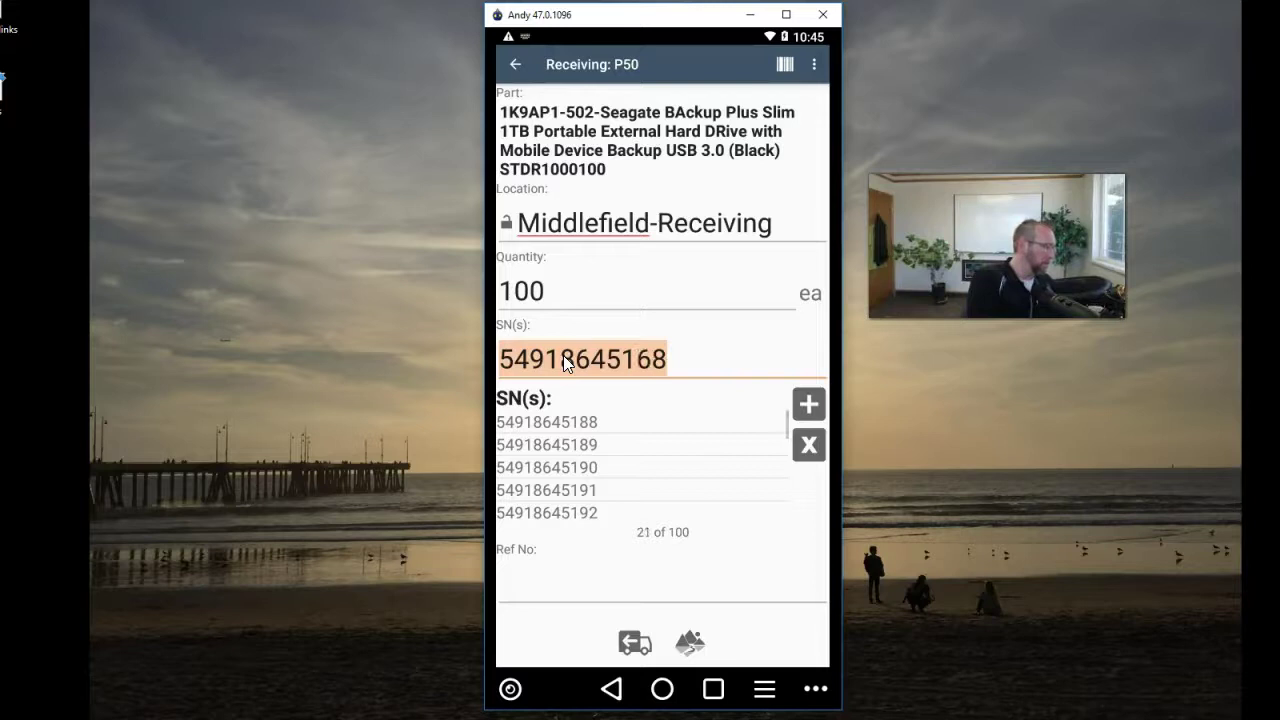
{"action": "type", "text": "54918645169"}
{"action": "key", "text": "Return"}
{"action": "type", "text": "54918645170"}
{"action": "key", "text": "Return"}
{"action": "type", "text": "54918645171"}
{"action": "key", "text": "Return"}
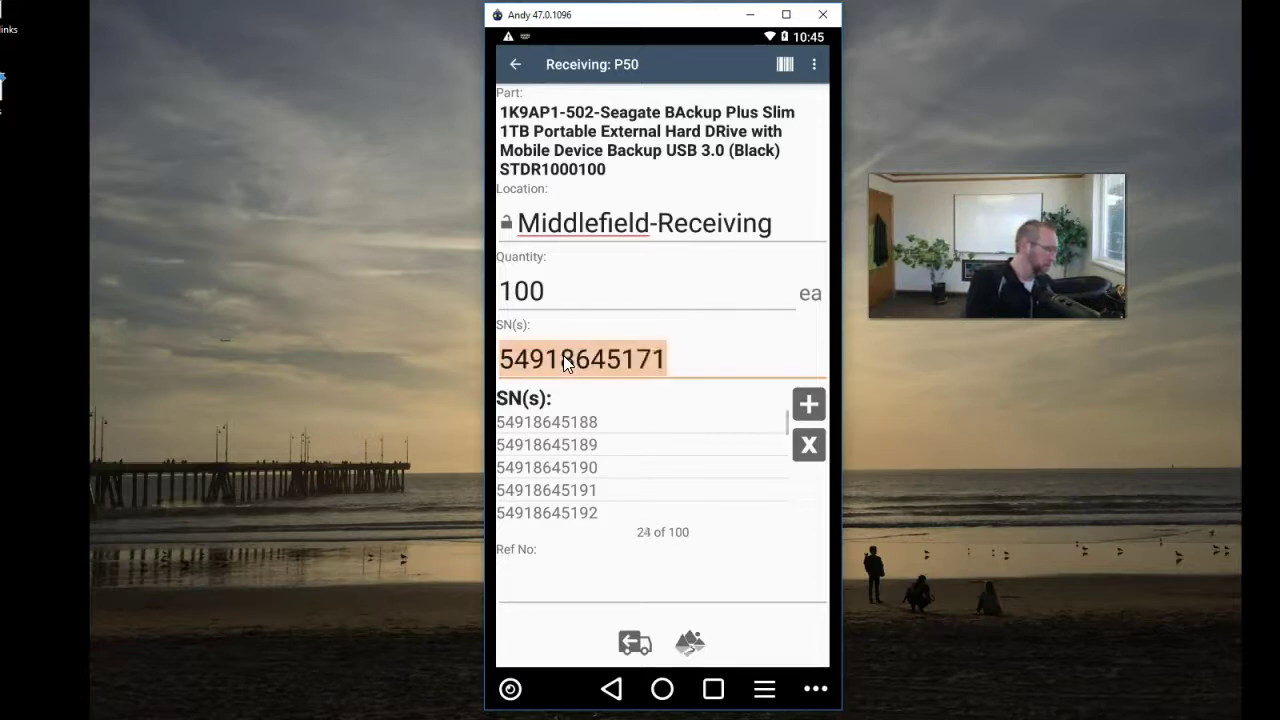
{"action": "type", "text": "54918645172"}
{"action": "key", "text": "Return"}
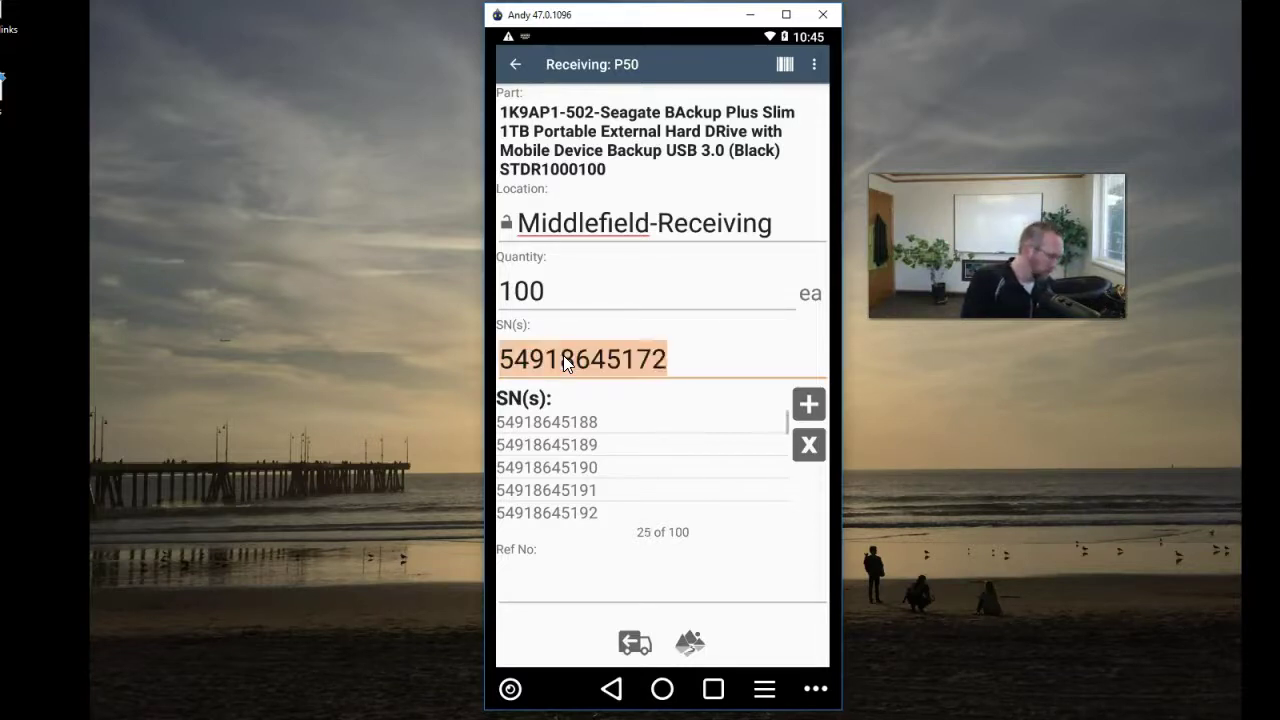
{"action": "type", "text": "54918645173"}
{"action": "key", "text": "Return"}
{"action": "type", "text": "54918645174"}
{"action": "key", "text": "Return"}
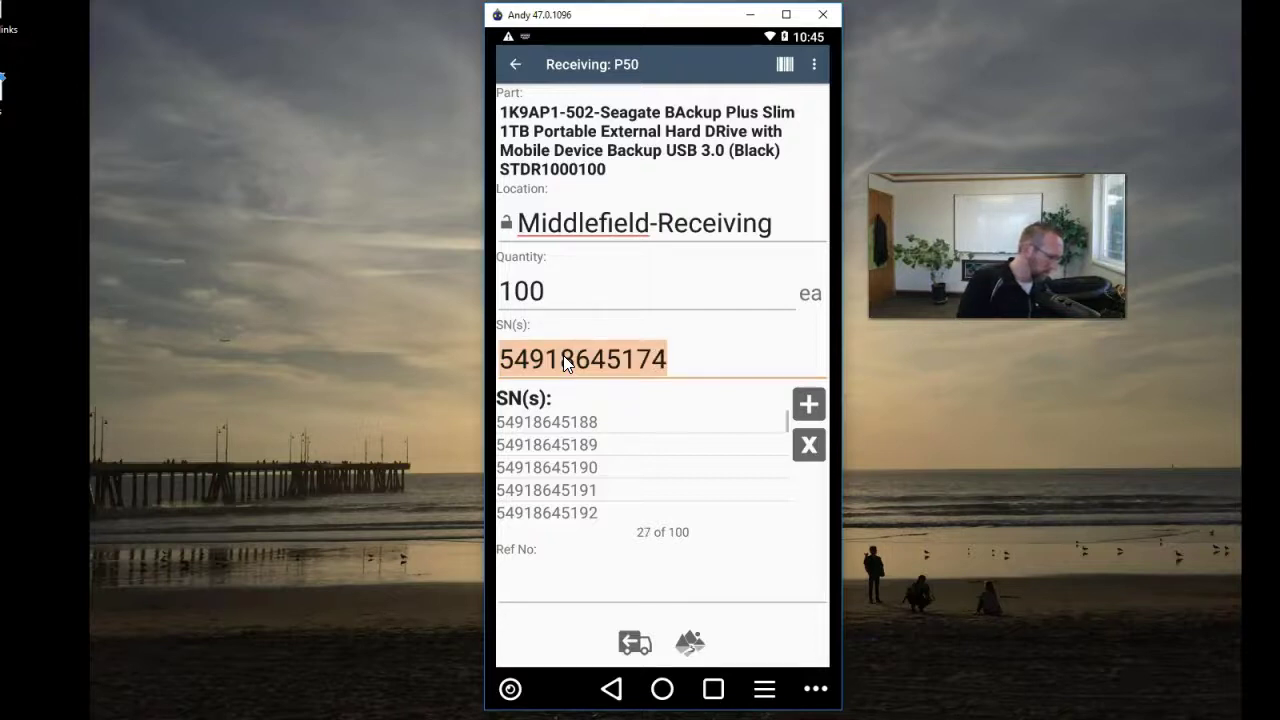
{"action": "type", "text": "54918645175"}
{"action": "key", "text": "Return"}
{"action": "type", "text": "54918645176"}
{"action": "key", "text": "Return"}
{"action": "type", "text": "54918645177"}
{"action": "key", "text": "Return"}
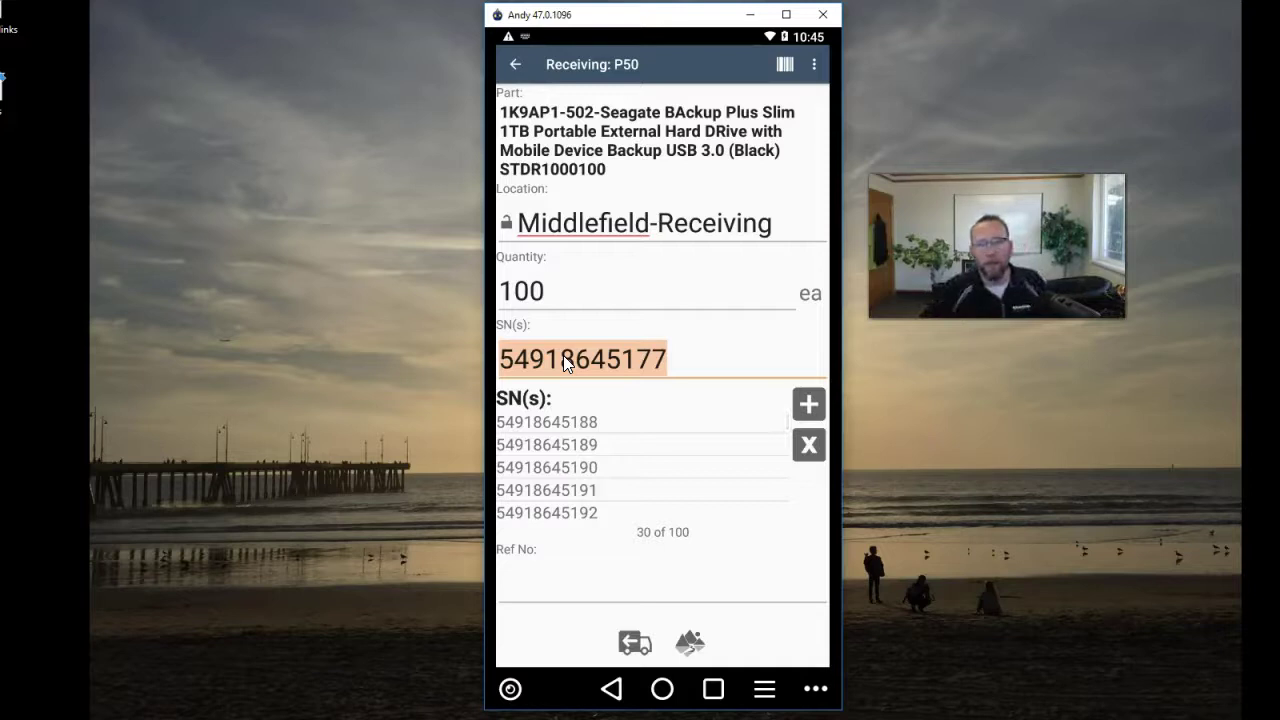
{"action": "left_click_drag", "start_coordinate": [649, 471], "coordinate": [648, 410]}
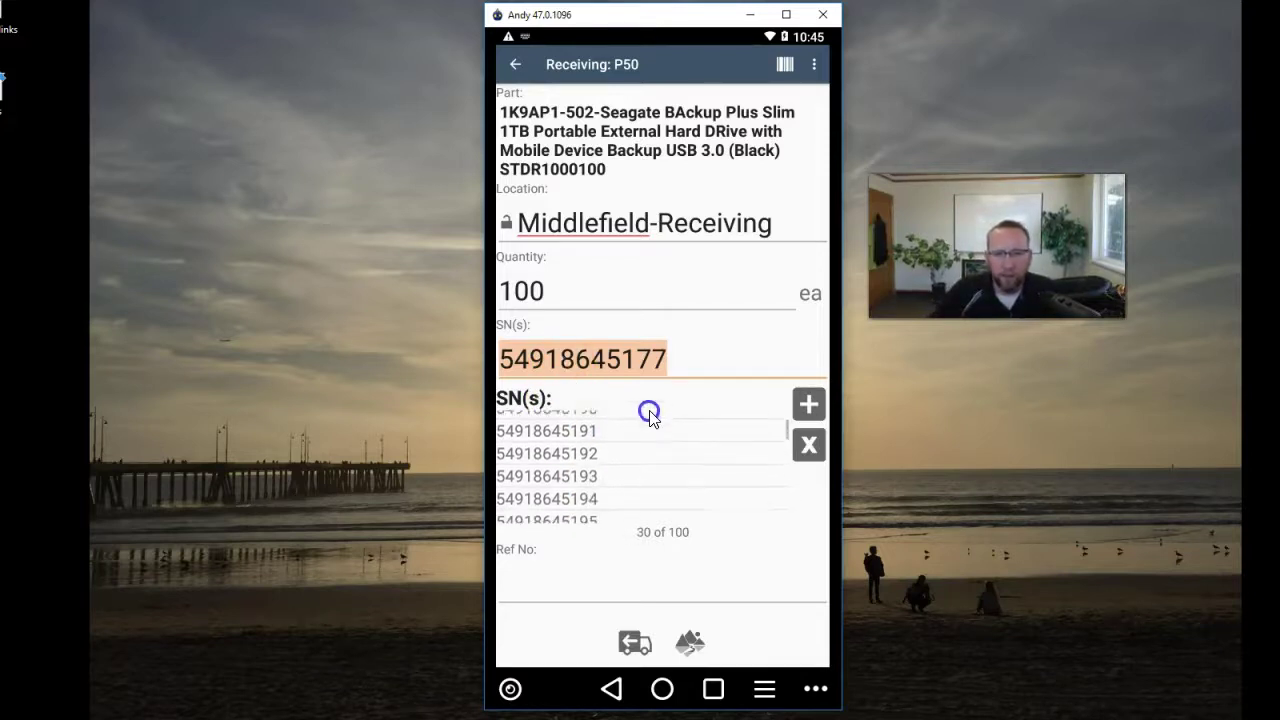
{"action": "left_click_drag", "start_coordinate": [667, 500], "coordinate": [660, 409]}
{"action": "left_click_drag", "start_coordinate": [677, 486], "coordinate": [674, 421]}
{"action": "left_click_drag", "start_coordinate": [689, 486], "coordinate": [689, 429]}
{"action": "left_click", "coordinate": [697, 491]}
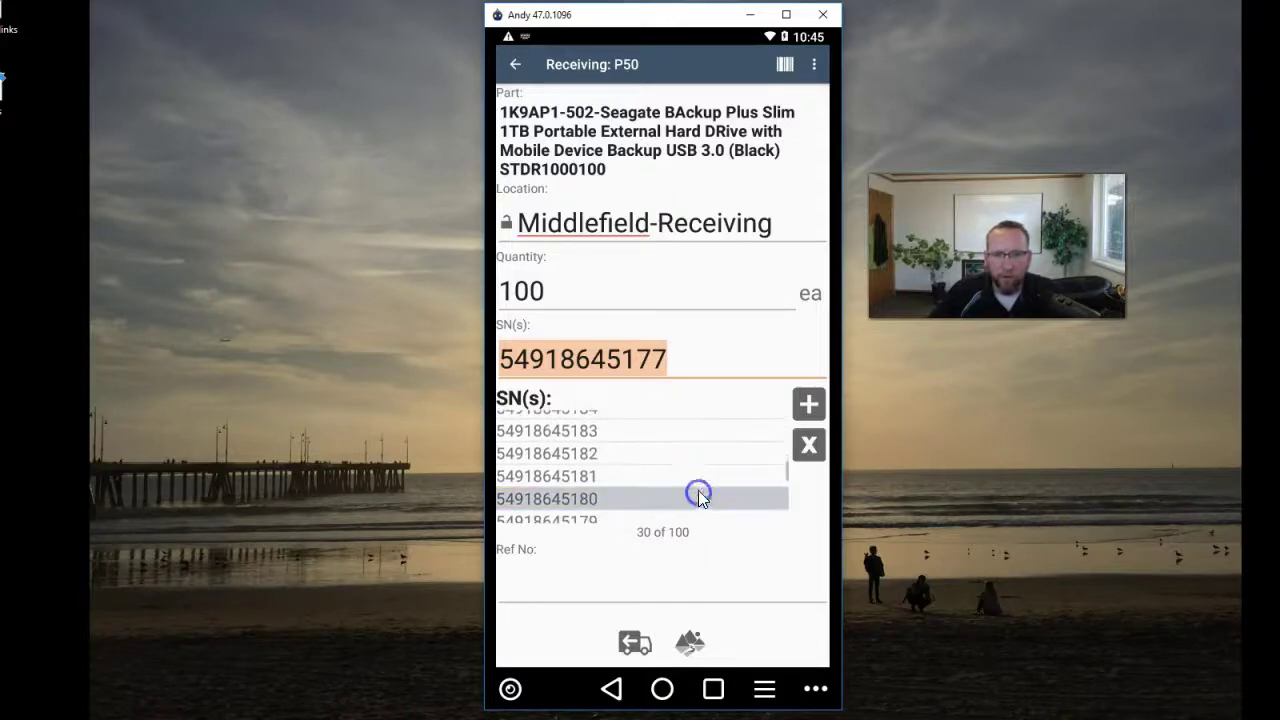
{"action": "left_click_drag", "start_coordinate": [697, 514], "coordinate": [700, 420]}
{"action": "left_click_drag", "start_coordinate": [709, 509], "coordinate": [700, 437]}
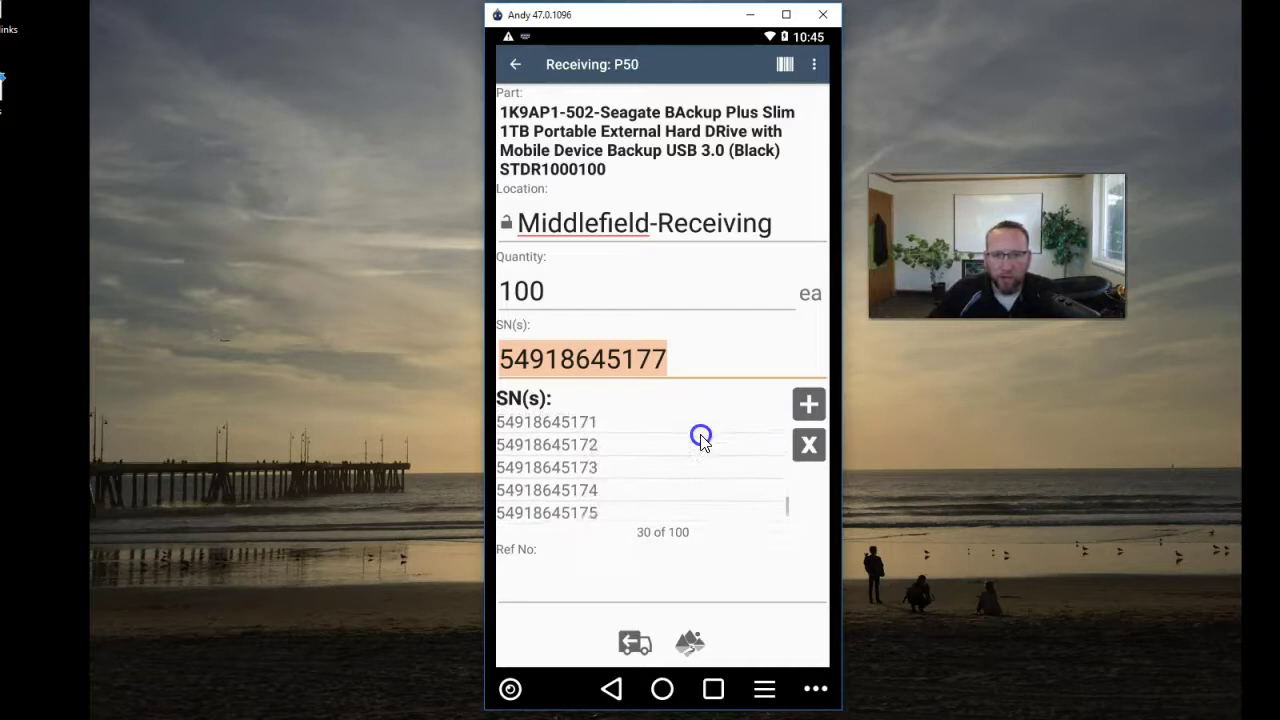
{"action": "left_click_drag", "start_coordinate": [703, 513], "coordinate": [700, 471]}
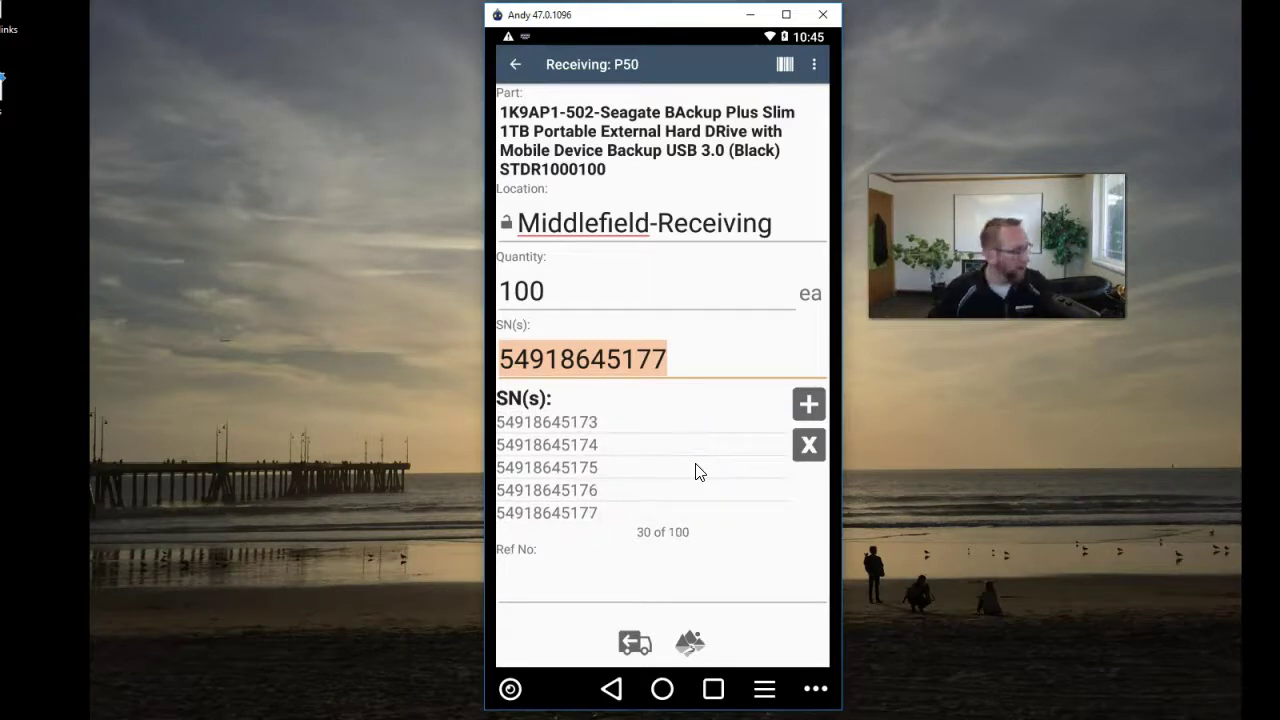
{"action": "left_click", "coordinate": [697, 470]}
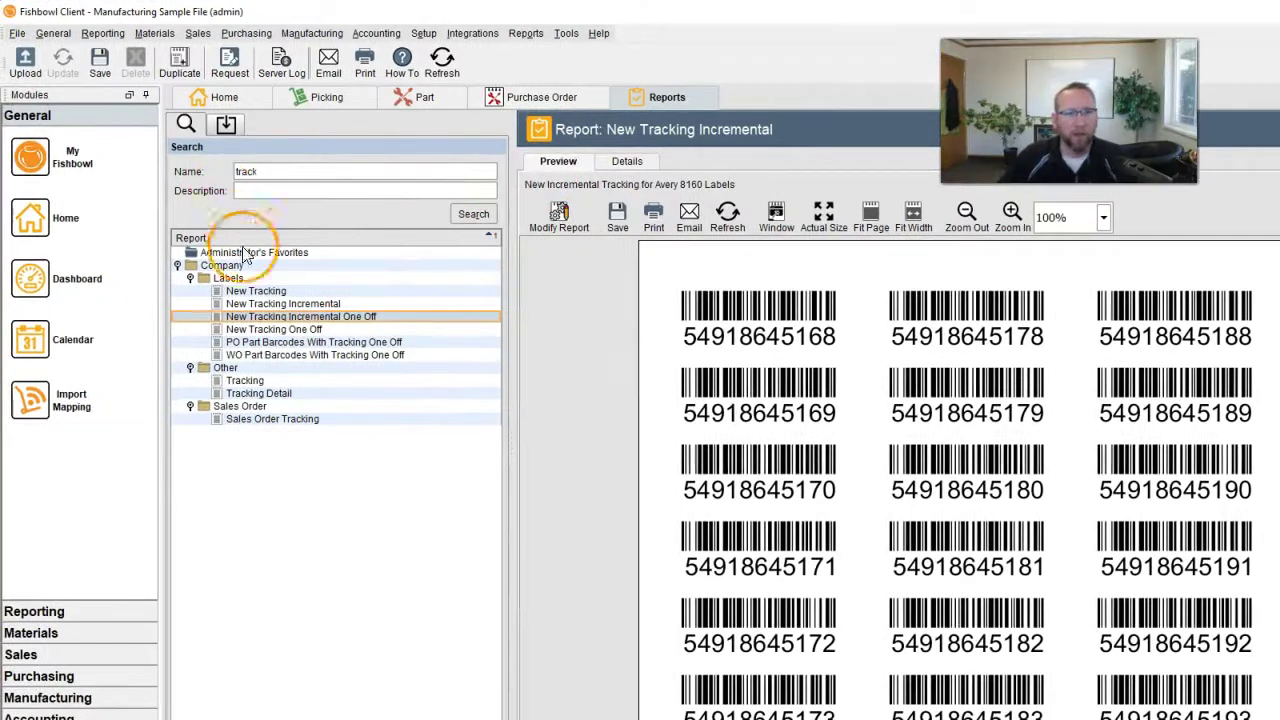
{"action": "left_click", "coordinate": [310, 305]}
{"action": "double_click", "coordinate": [315, 305]}
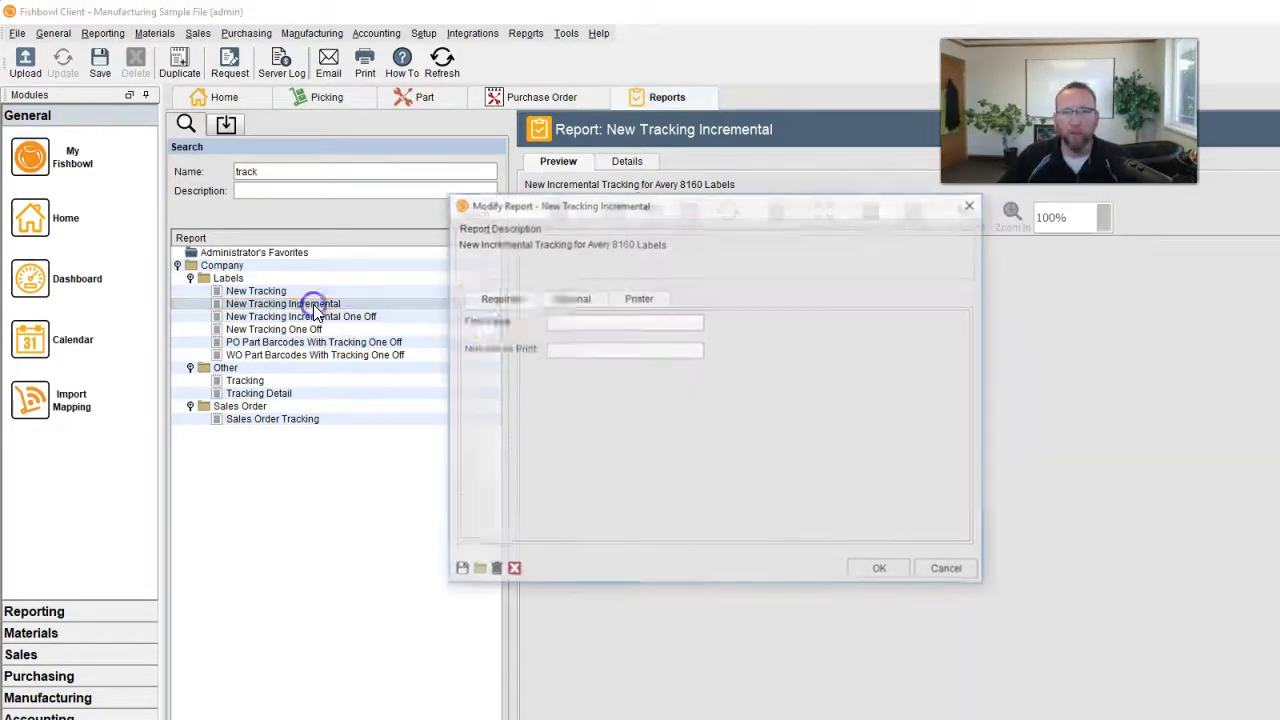
{"action": "left_click", "coordinate": [679, 322]}
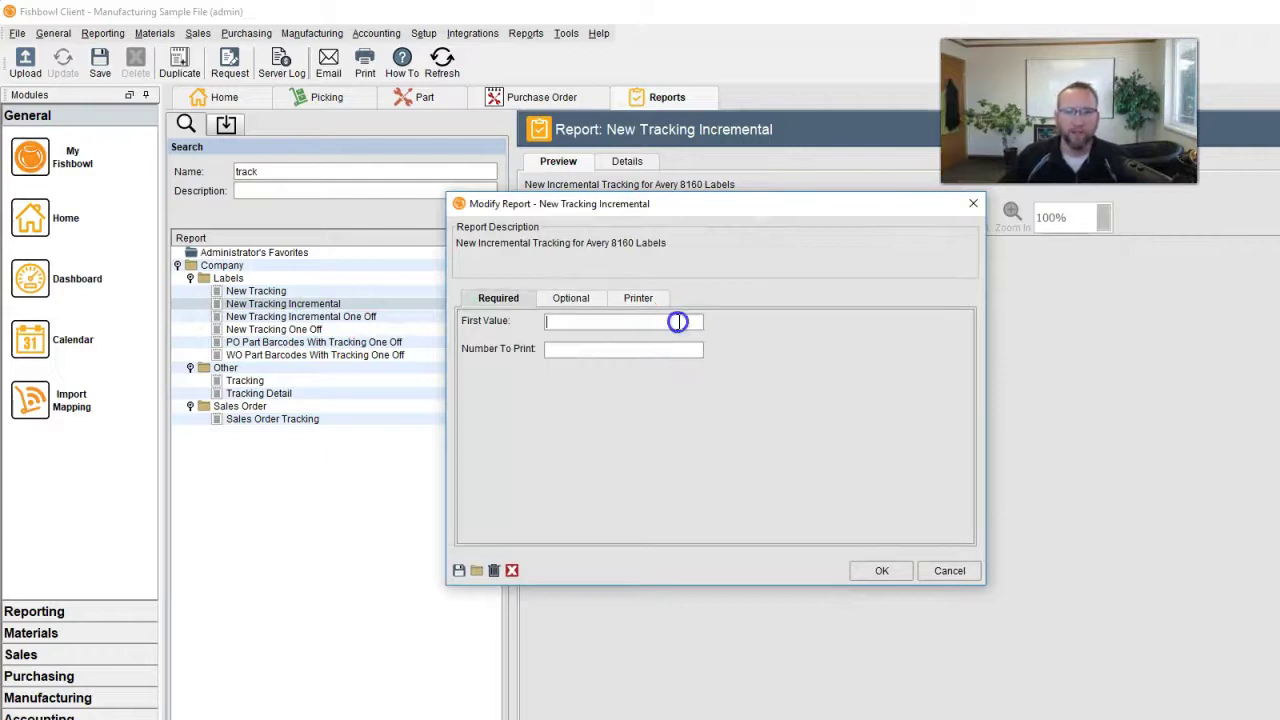
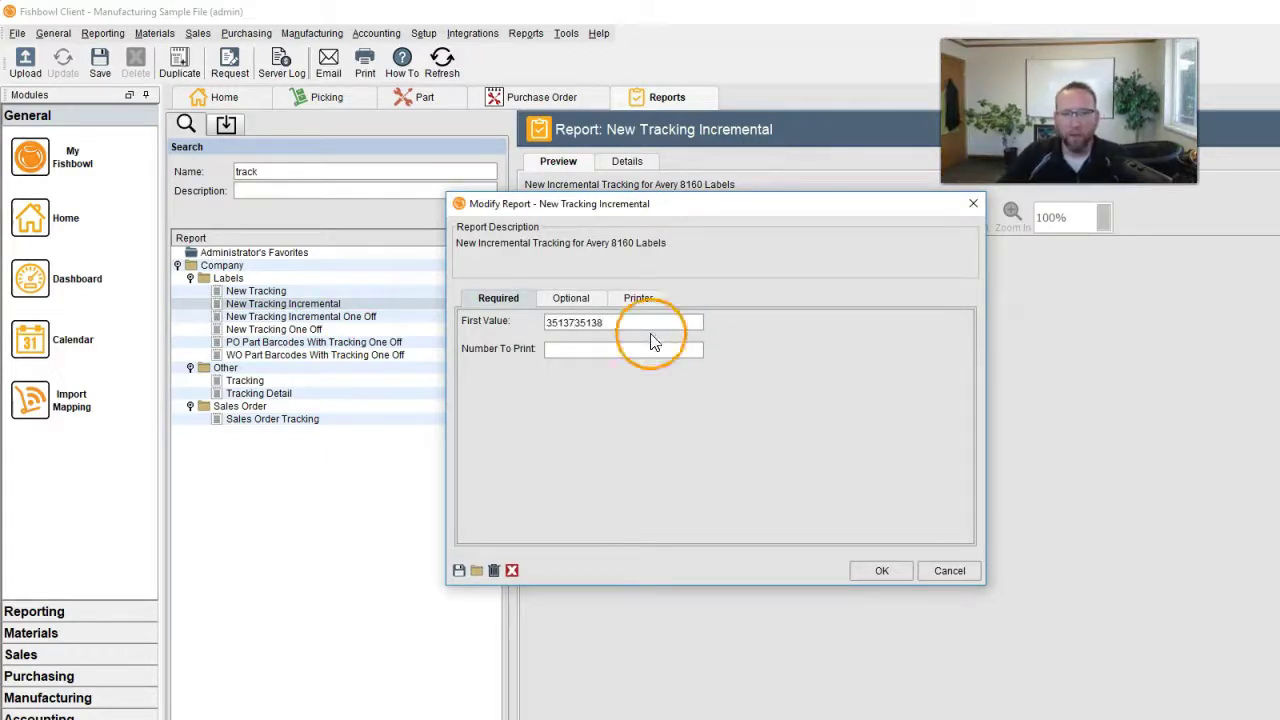
{"action": "left_click", "coordinate": [640, 350]}
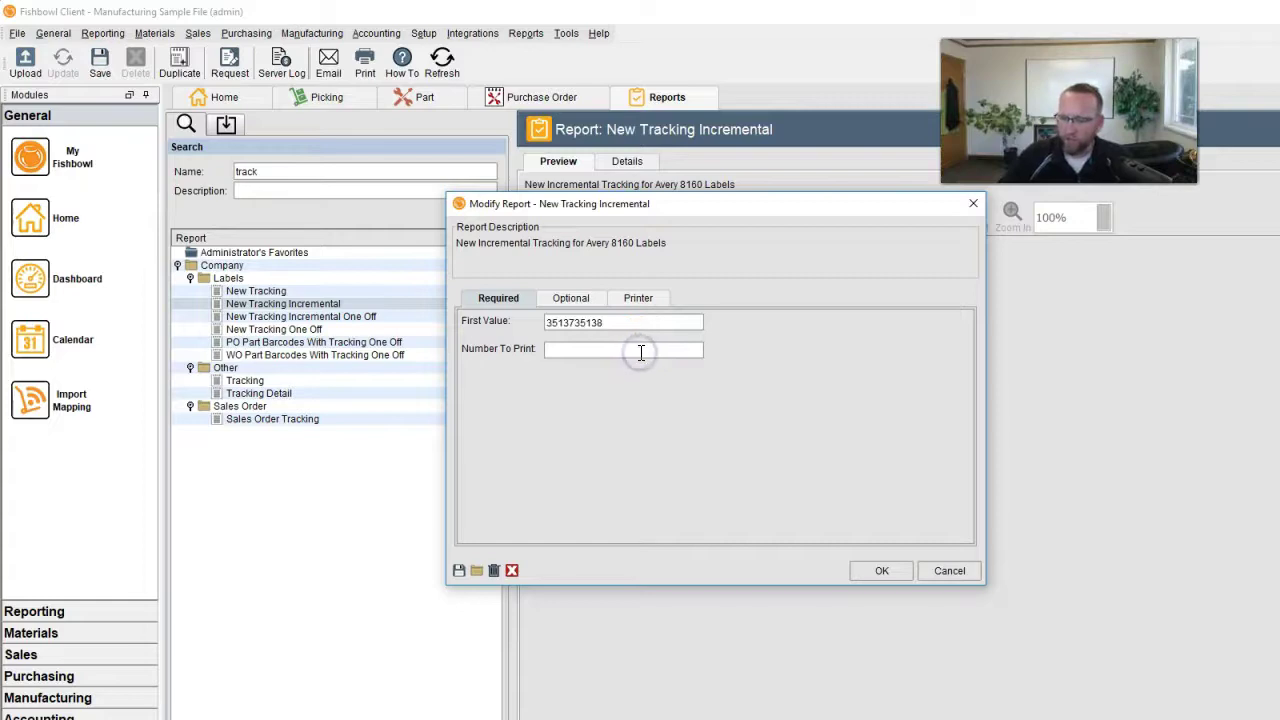
{"action": "type", "text": "30"}
{"action": "left_click", "coordinate": [887, 570]}
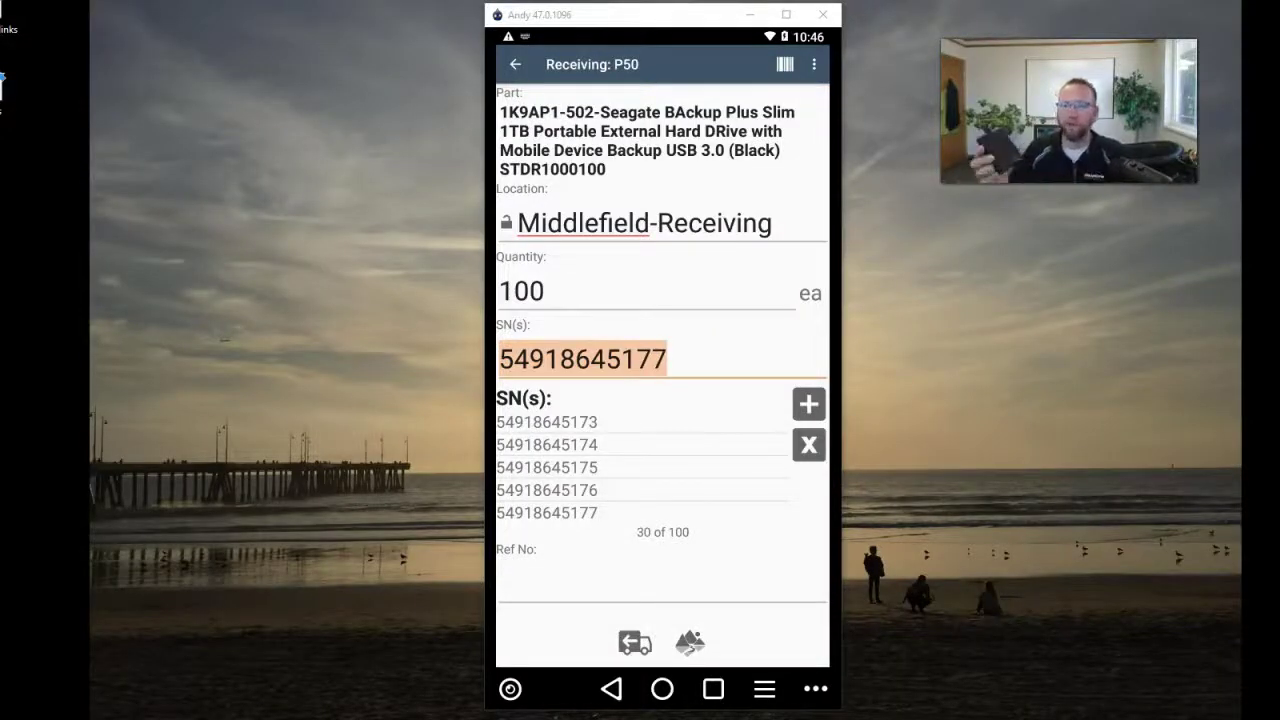
- Bring the Andy emulator window with the Receiving: P50 screen back to the front
{"action": "left_click", "coordinate": [94, 27]}
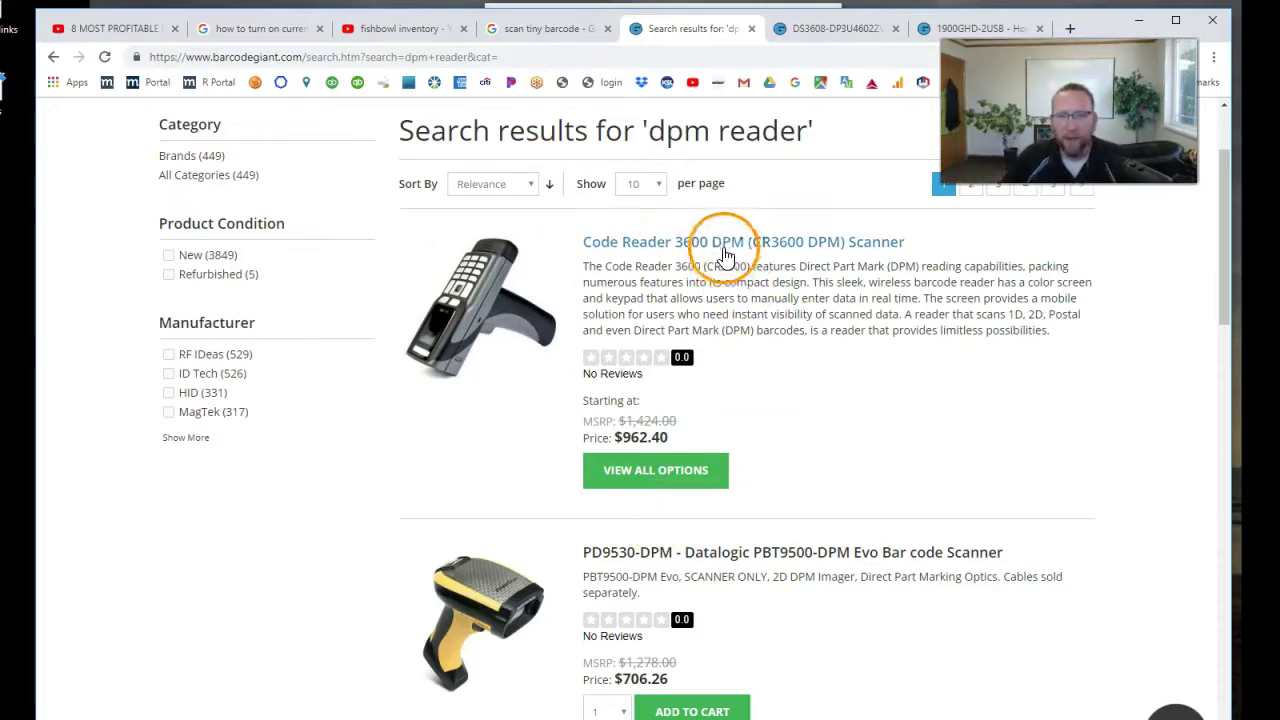
- Look over the DS3608 and Honeywell Xenon 1900 scanner pages, then minimize the browser
{"action": "scroll", "coordinate": [791, 654], "scroll_direction": "down", "scroll_amount": 1}
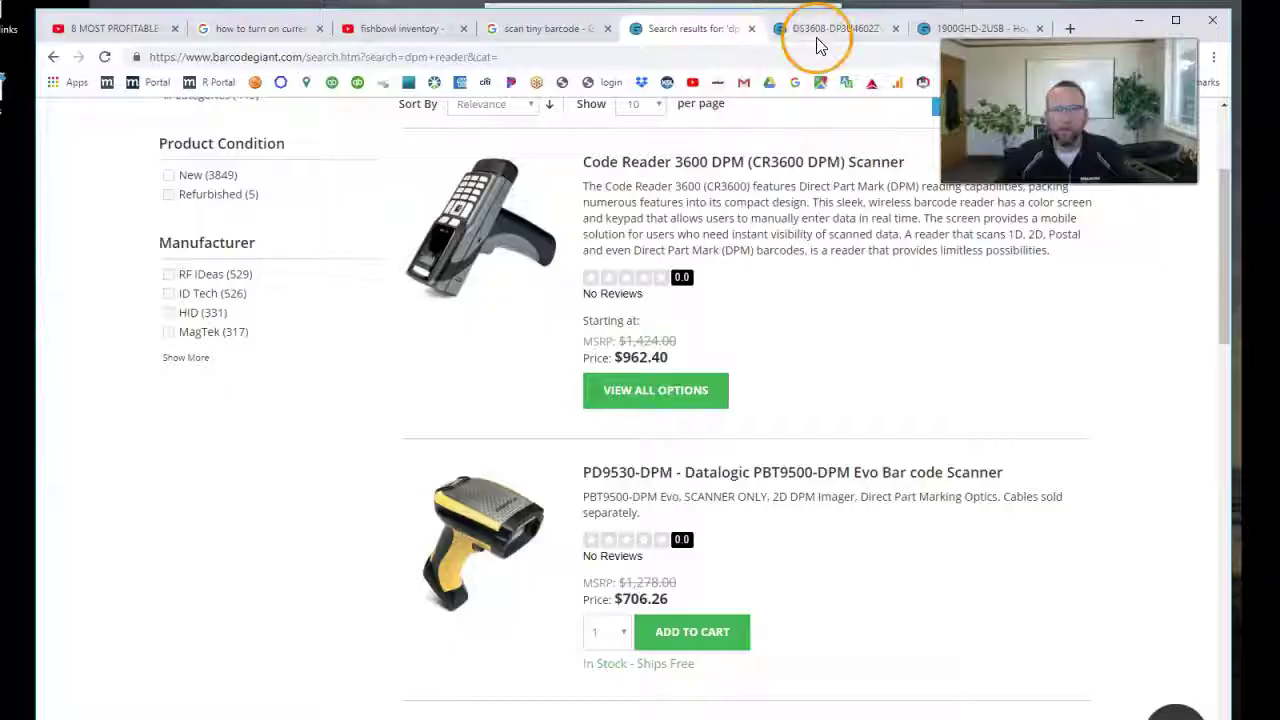
{"action": "scroll", "coordinate": [771, 314], "scroll_direction": "up", "scroll_amount": 3}
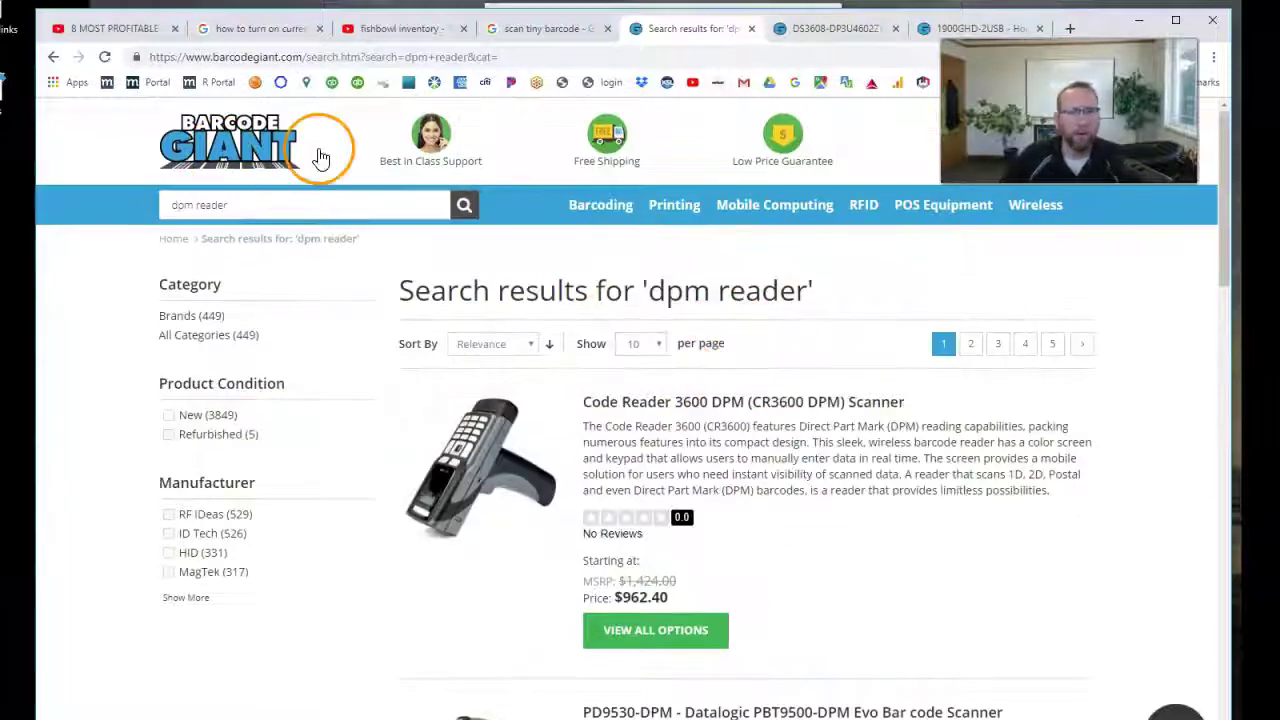
{"action": "scroll", "coordinate": [808, 370], "scroll_direction": "down", "scroll_amount": 3}
{"action": "scroll", "coordinate": [789, 451], "scroll_direction": "up", "scroll_amount": 3}
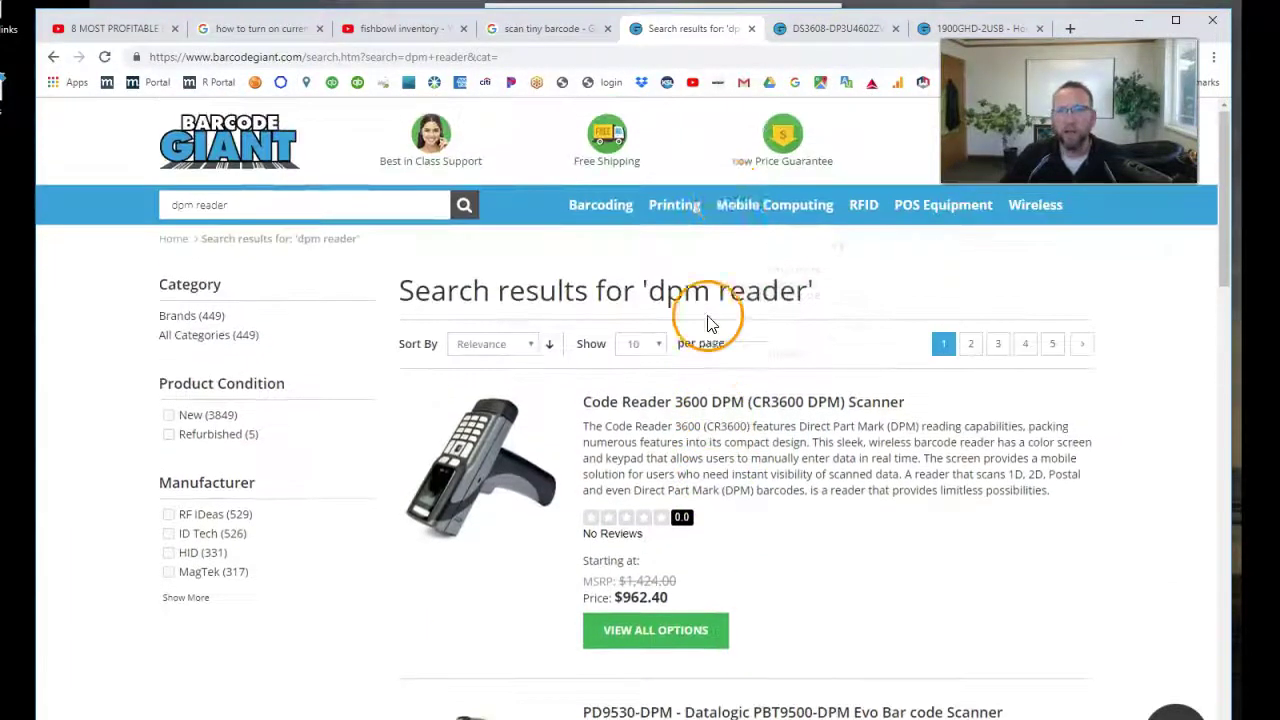
{"action": "left_click", "coordinate": [826, 28]}
{"action": "left_click", "coordinate": [924, 29]}
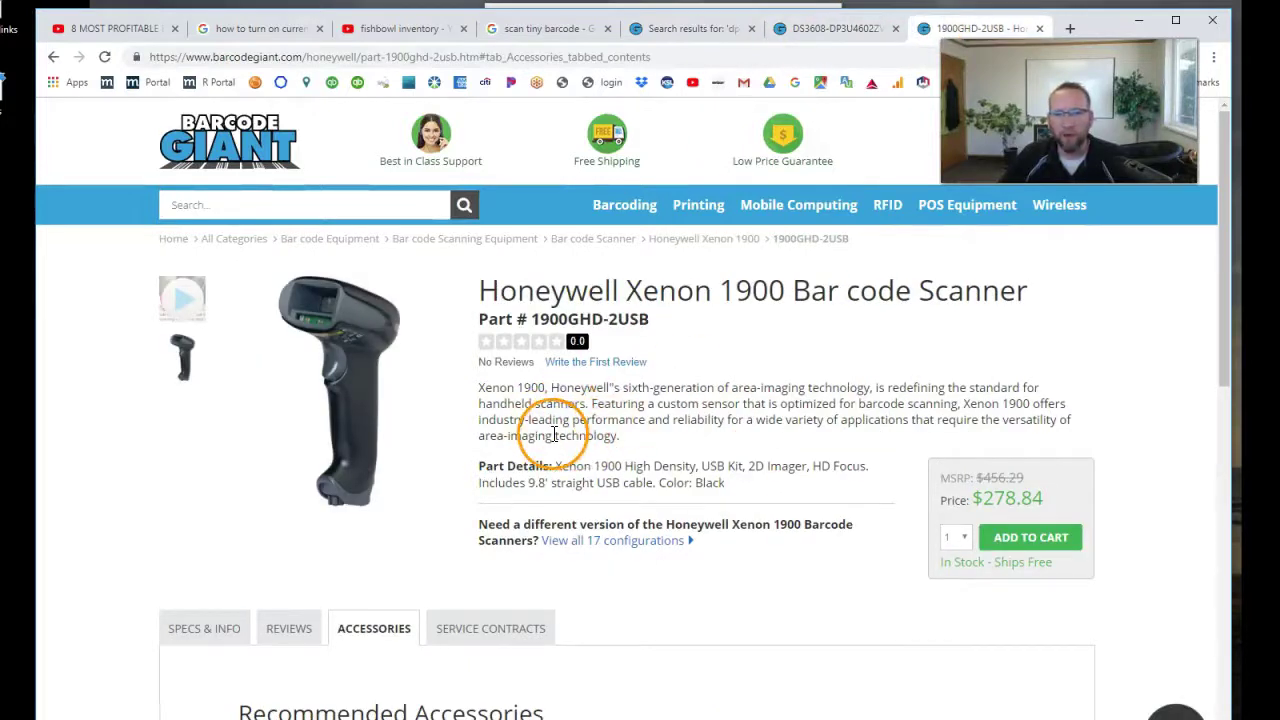
{"action": "left_click", "coordinate": [1137, 20]}
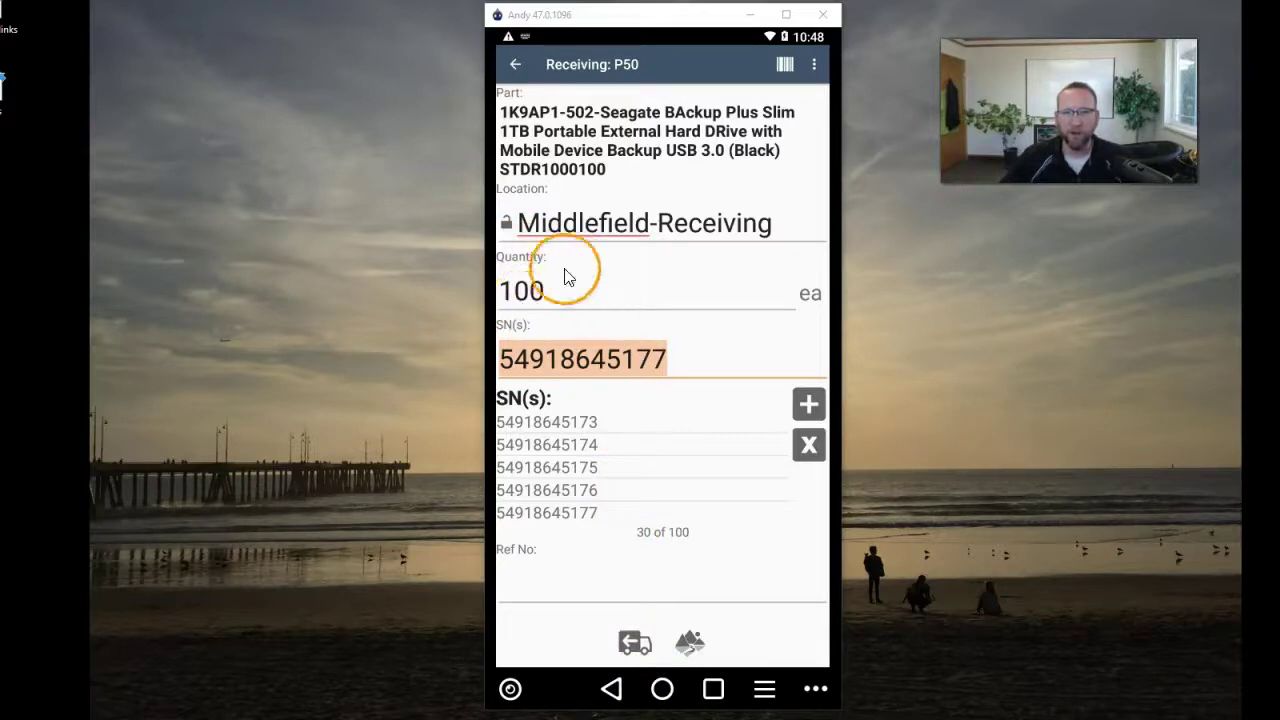
- After receiving all 100 fails, change the P50 quantity to 30 and receive the drives
{"action": "left_click", "coordinate": [648, 660]}
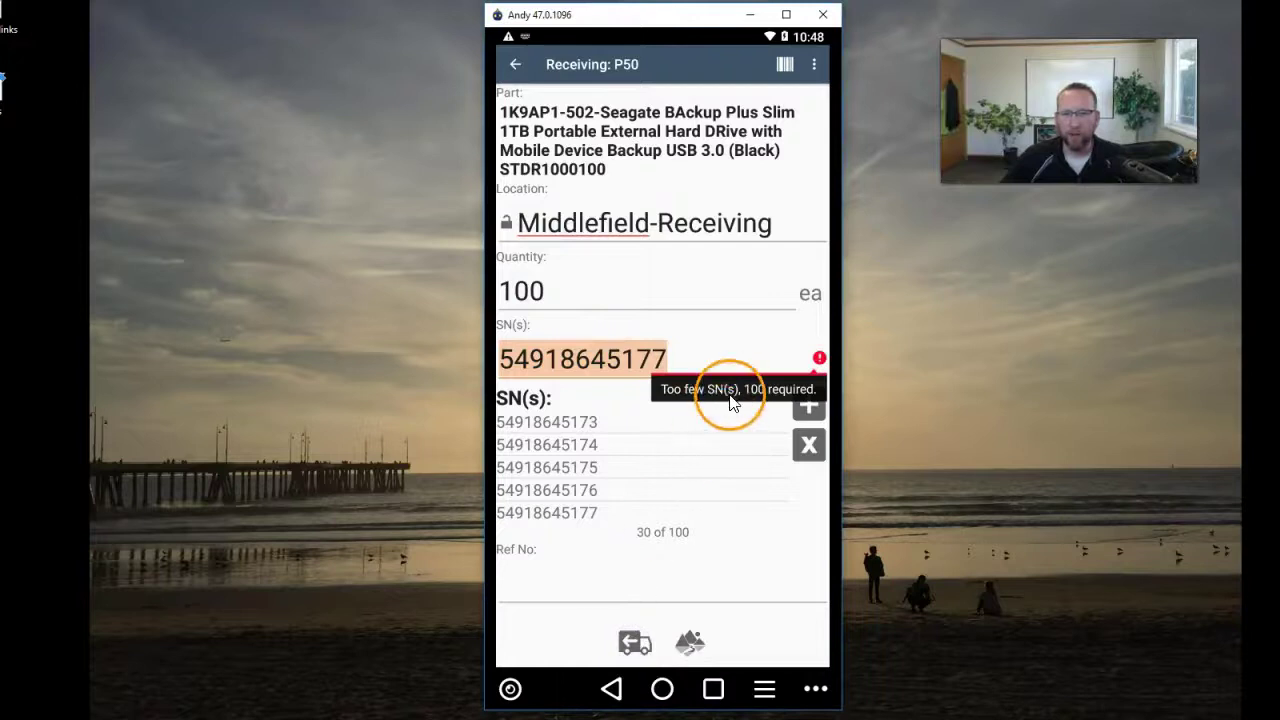
{"action": "left_click", "coordinate": [558, 295]}
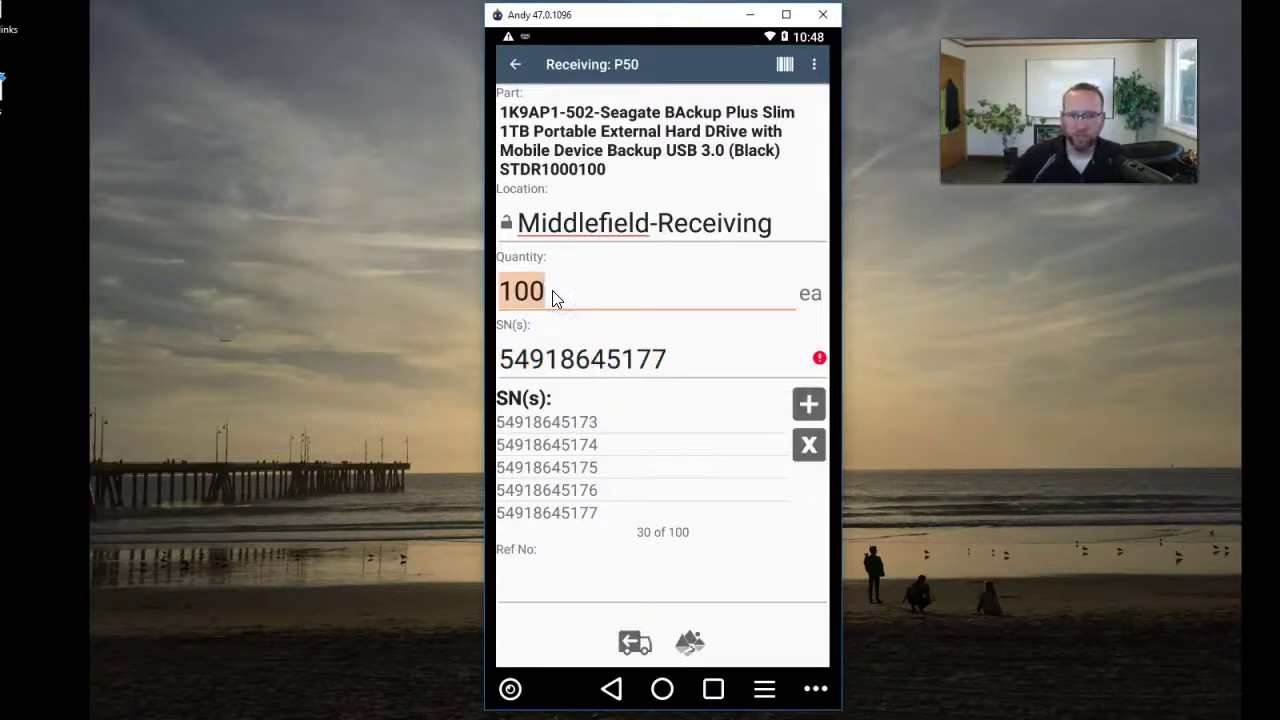
{"action": "type", "text": "30"}
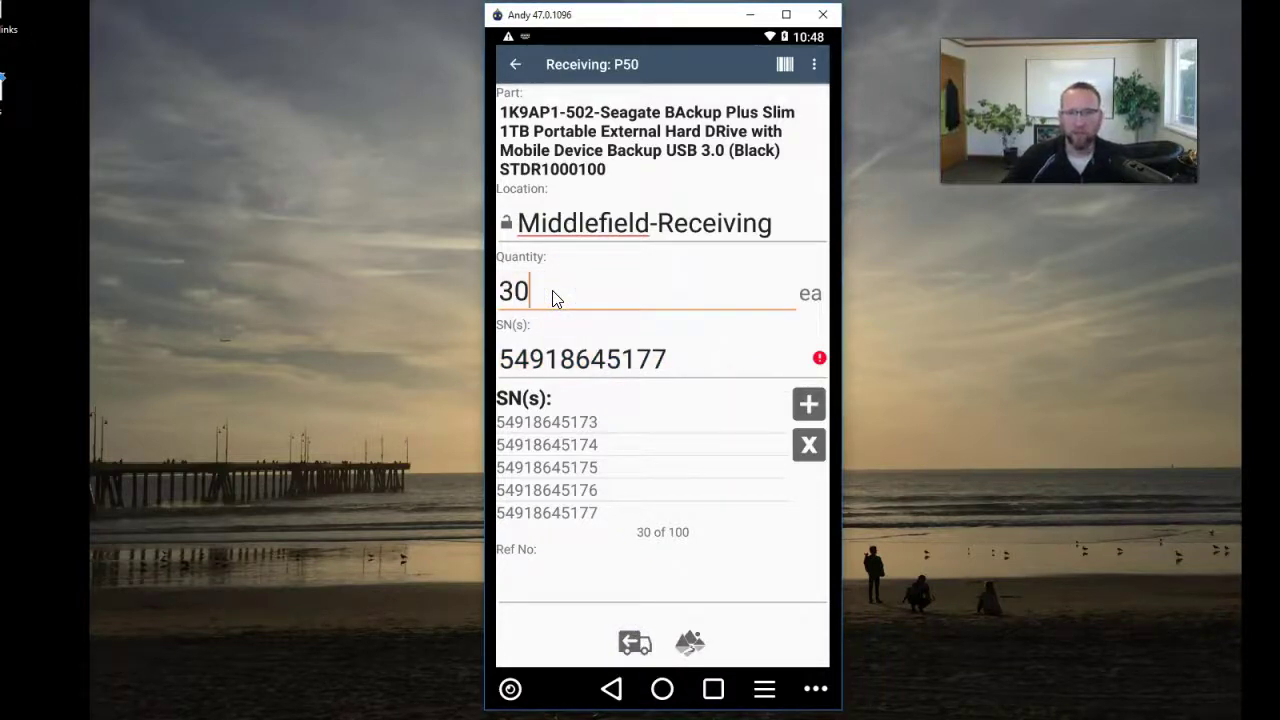
{"action": "left_click", "coordinate": [632, 645]}
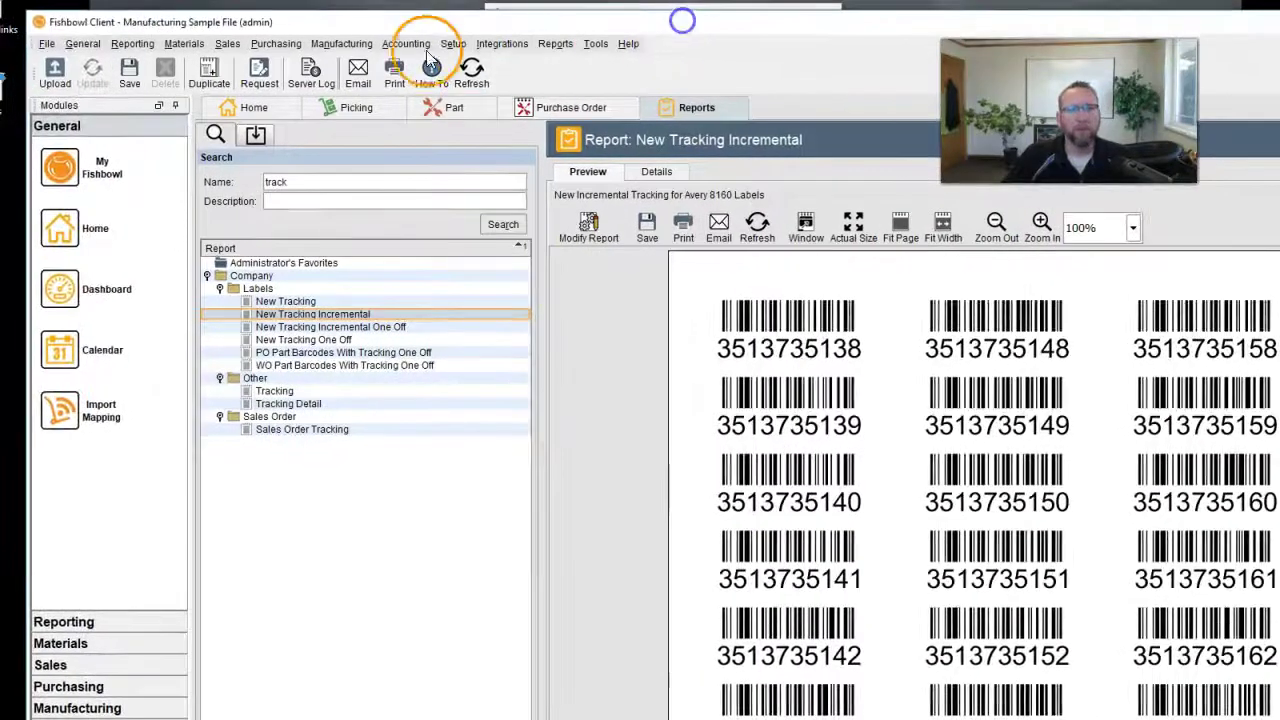
- Open Purchasing > Receiving and load PO 50 from CTG Inc
{"action": "left_click", "coordinate": [264, 45]}
{"action": "left_click", "coordinate": [290, 80]}
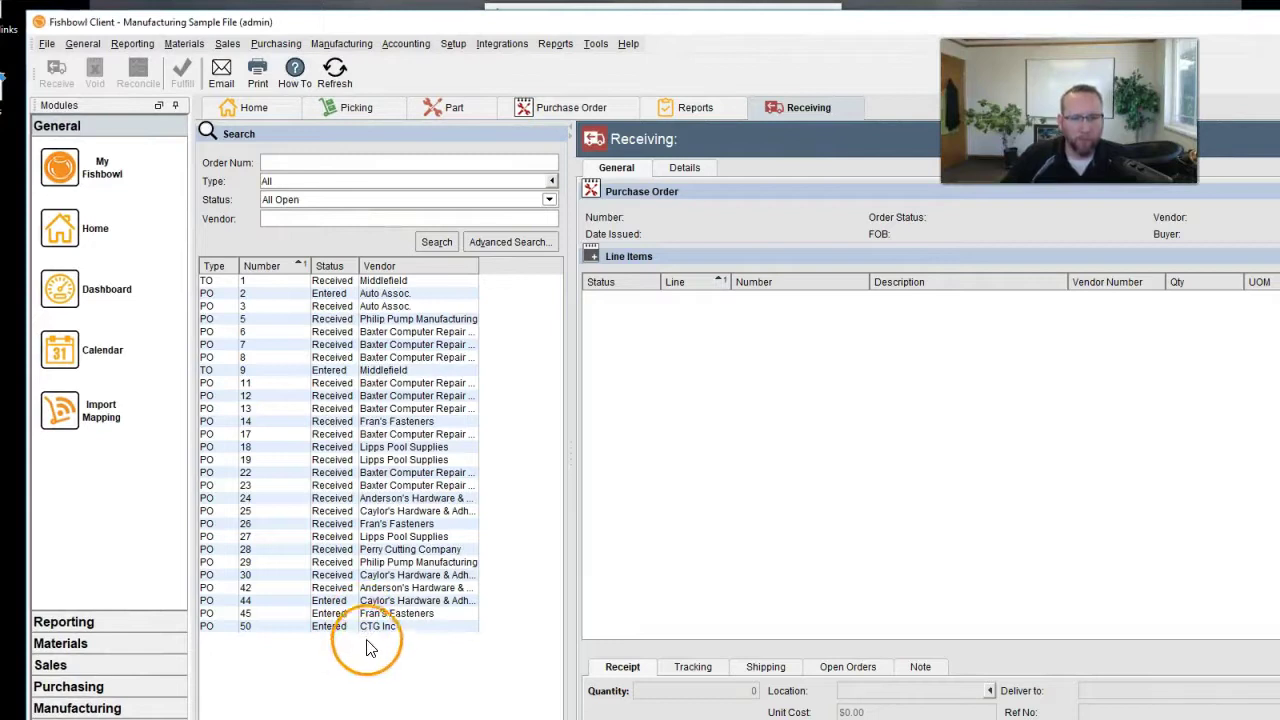
{"action": "left_click", "coordinate": [381, 630]}
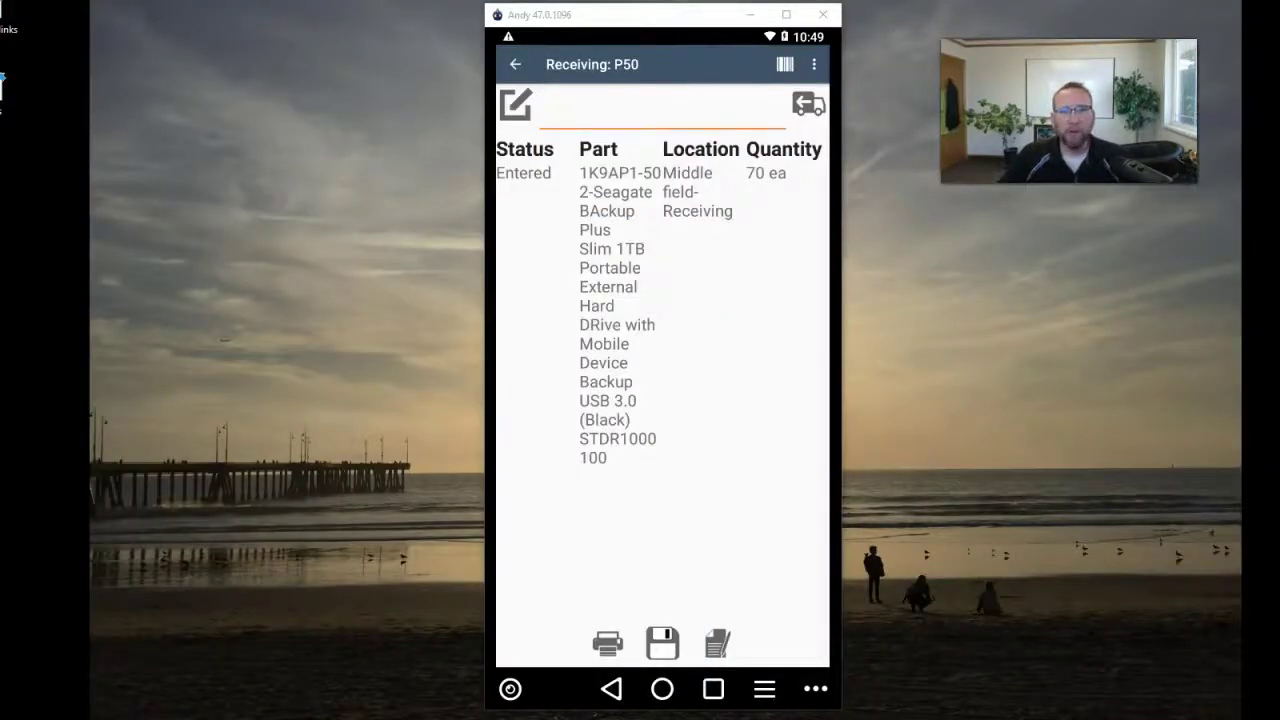
- Save the 30-drive partial receipt of P50 and return to Fishbowl Client
{"action": "left_click", "coordinate": [662, 645]}
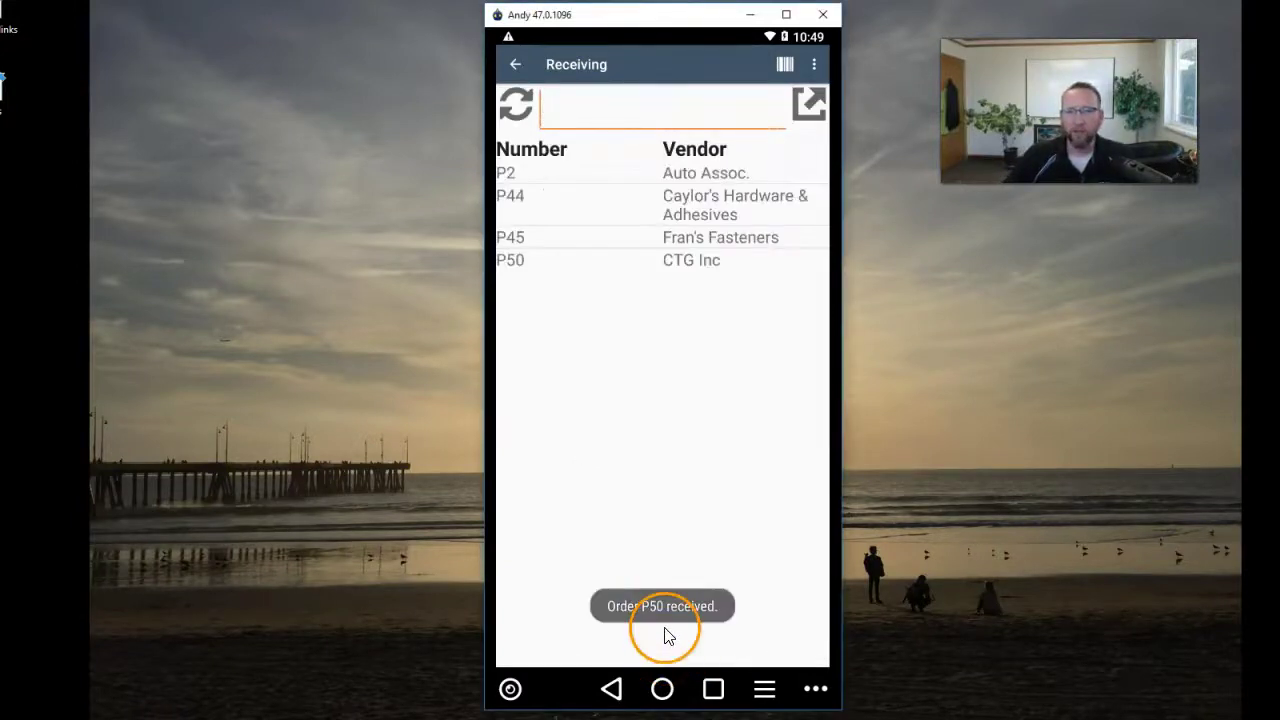
{"action": "key", "text": "alt+Tab"}
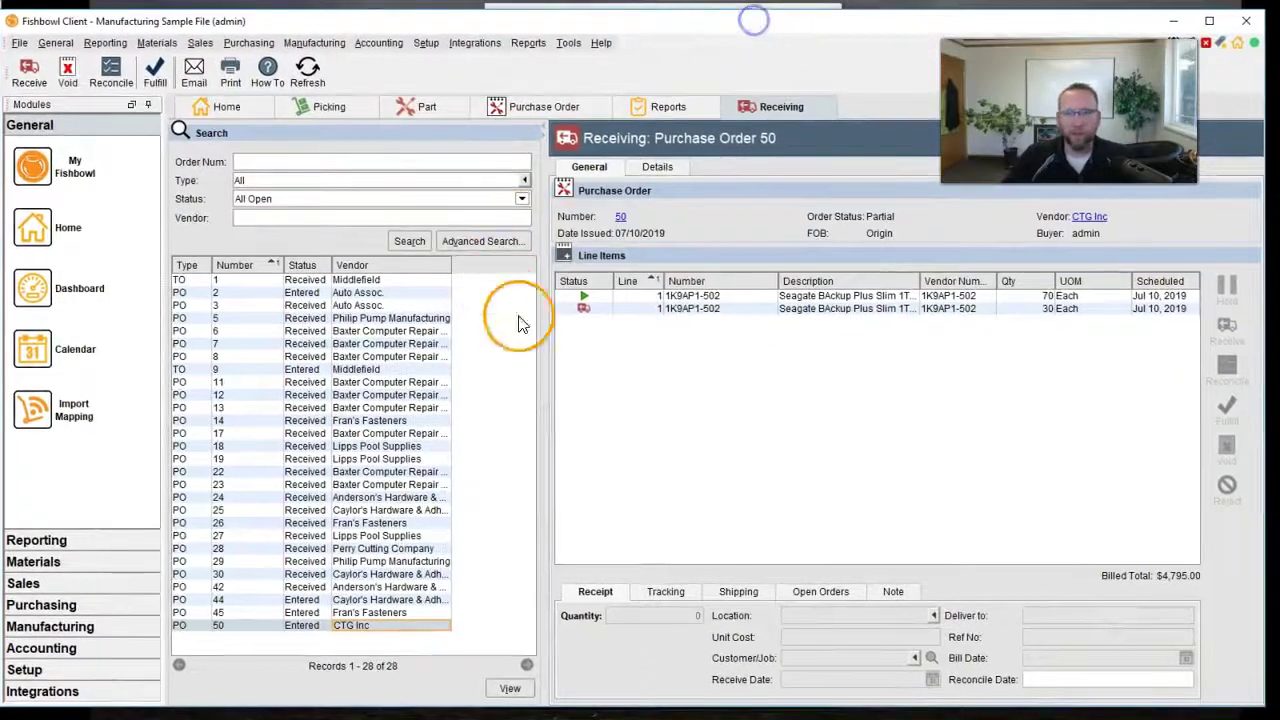
- Show receipt details for the 30 Each Seagate line on Purchase Order 50
{"action": "left_click", "coordinate": [990, 310]}
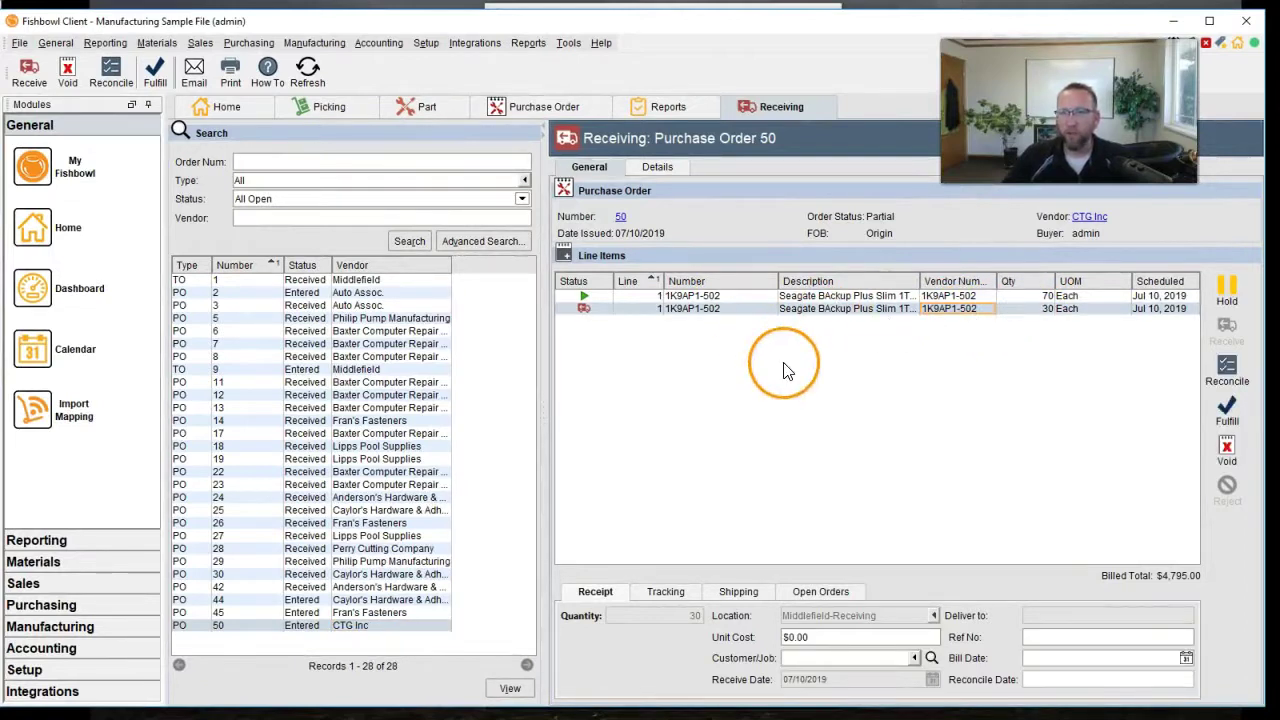